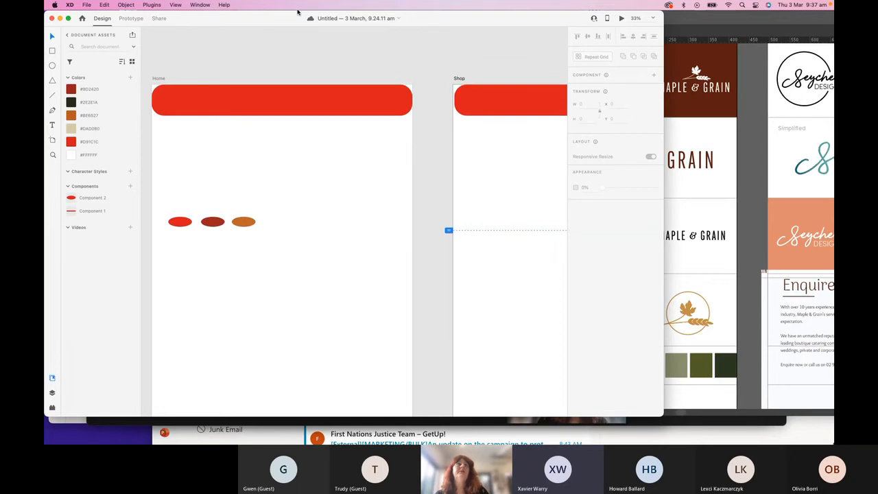
Step: Switch to Illustrator and copy the simplified Maple & Grain wordmark logo from the style guide
{"action": "left_click_drag", "start_coordinate": [297, 11], "coordinate": [279, 6]}
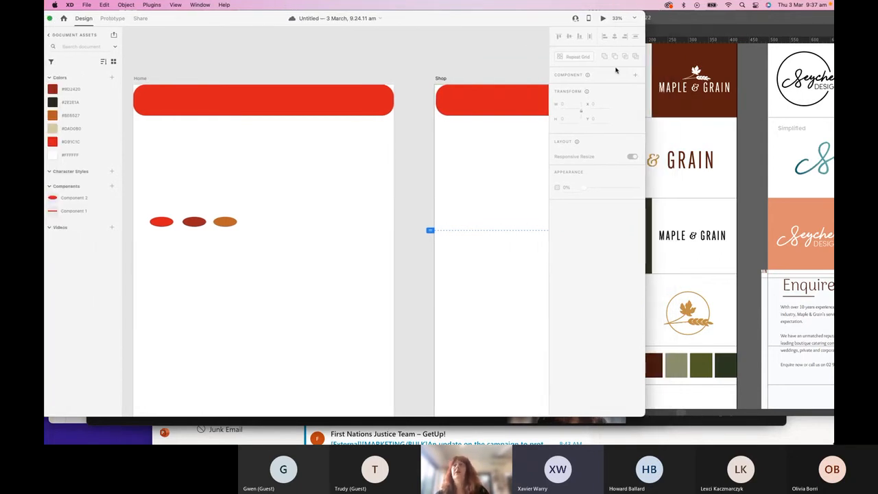
{"action": "left_click", "coordinate": [678, 129]}
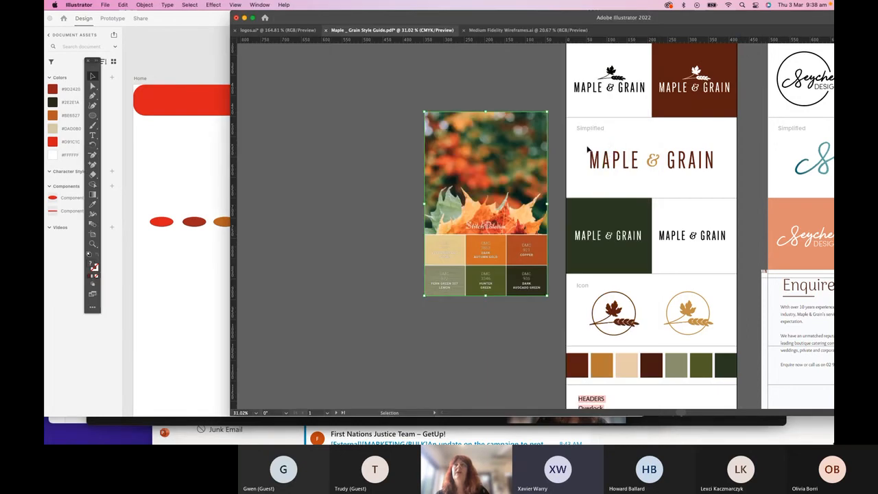
{"action": "left_click", "coordinate": [721, 174]}
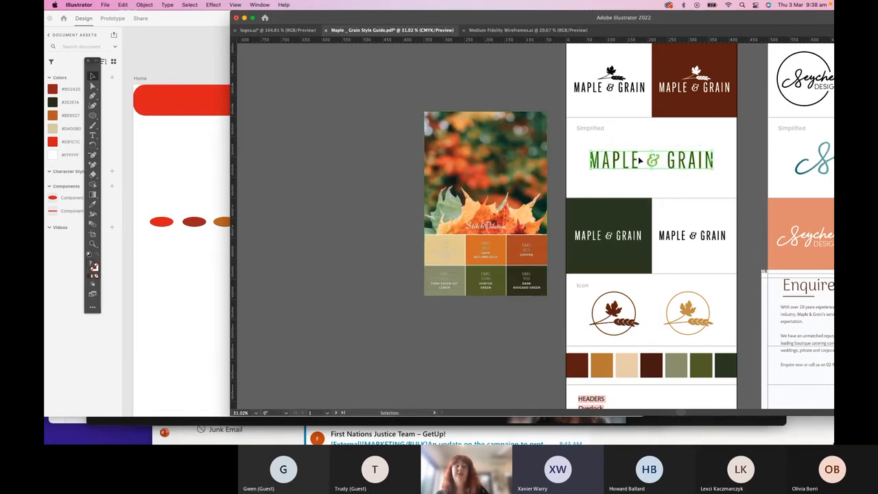
{"action": "key", "text": "a"}
{"action": "key", "text": "v"}
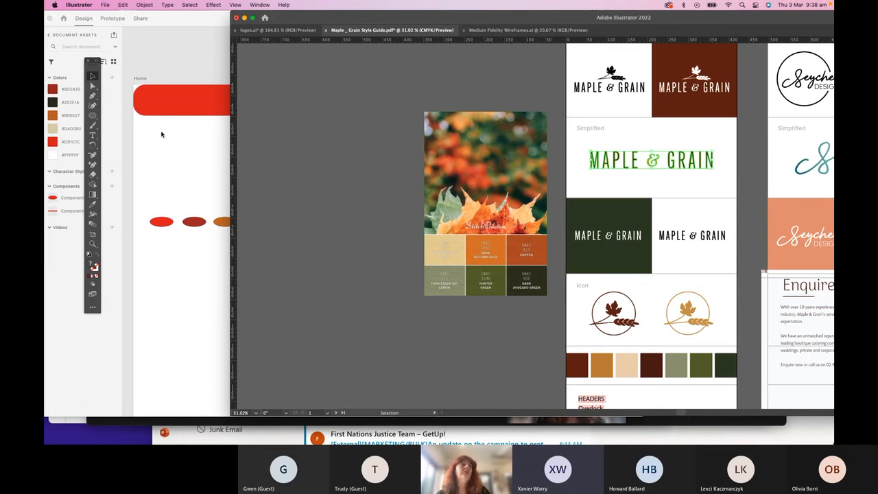
Step: Return to Adobe XD, paste the wordmark onto the Home artboard and place it just below the red header bar
{"action": "left_click", "coordinate": [161, 134]}
{"action": "left_click", "coordinate": [139, 79]}
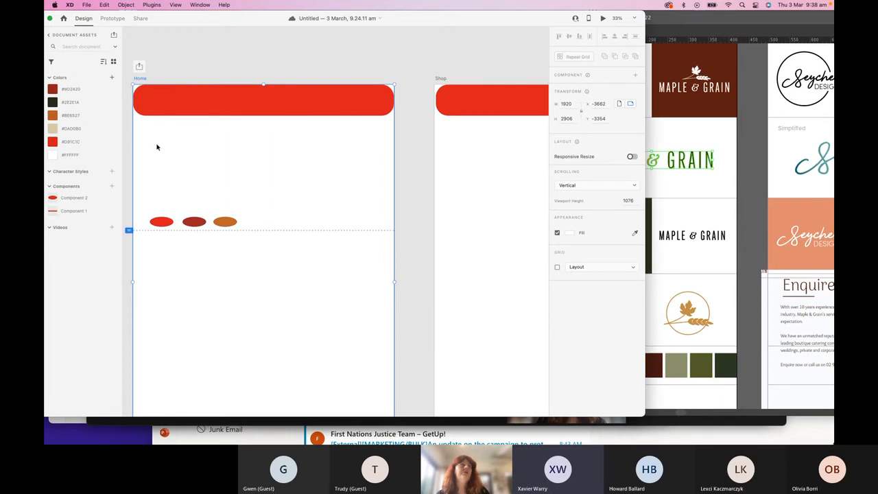
{"action": "left_click", "coordinate": [104, 4]}
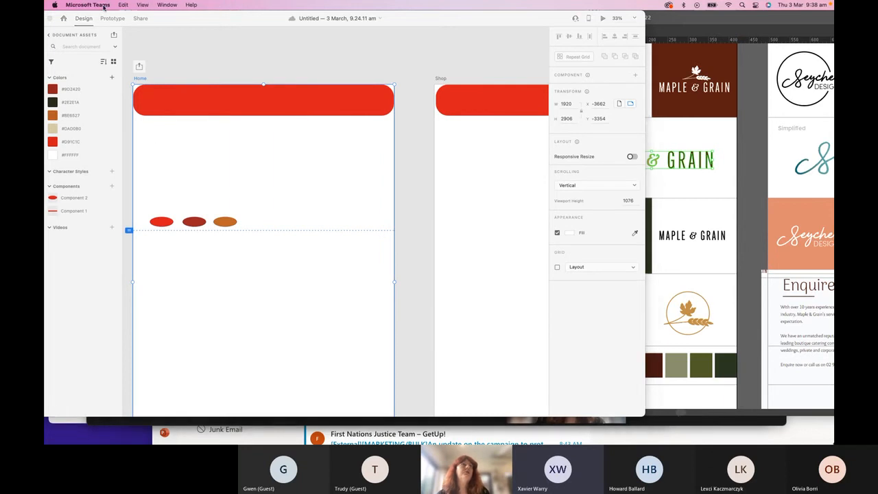
{"action": "left_click", "coordinate": [113, 19]}
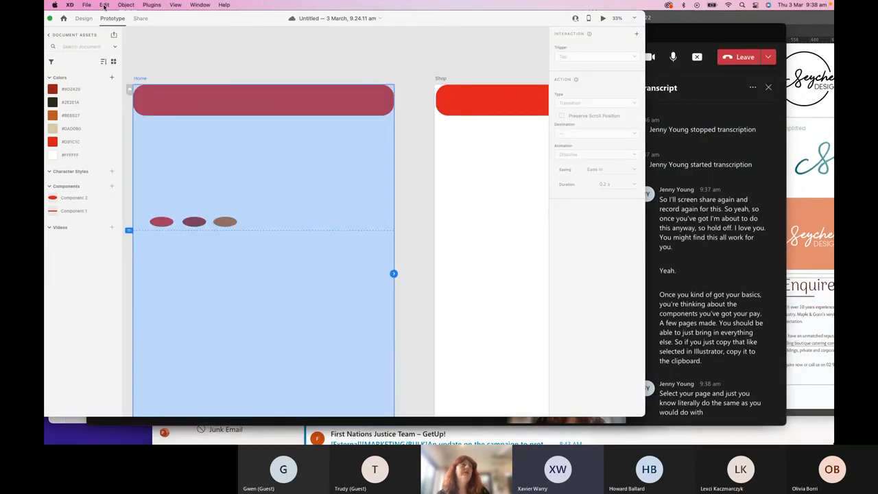
{"action": "left_click", "coordinate": [105, 5]}
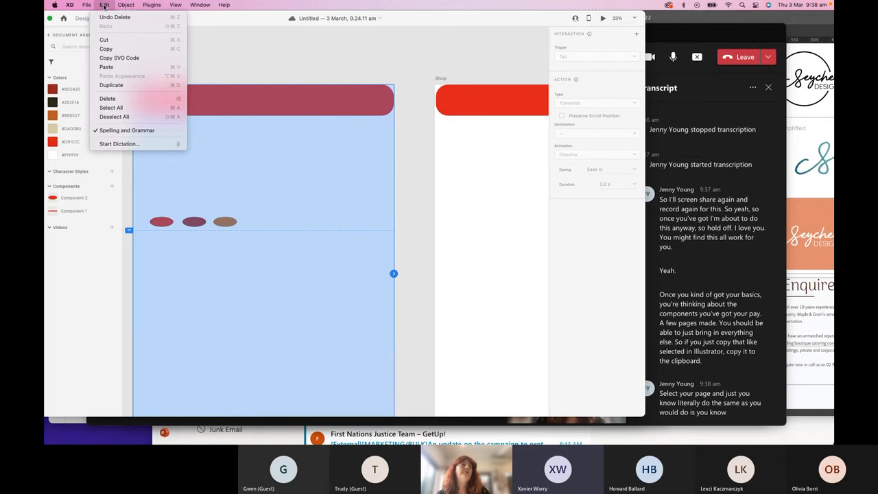
{"action": "left_click", "coordinate": [112, 66]}
{"action": "left_click", "coordinate": [264, 257]}
{"action": "left_click", "coordinate": [264, 258]}
{"action": "left_click_drag", "start_coordinate": [264, 257], "coordinate": [256, 136]}
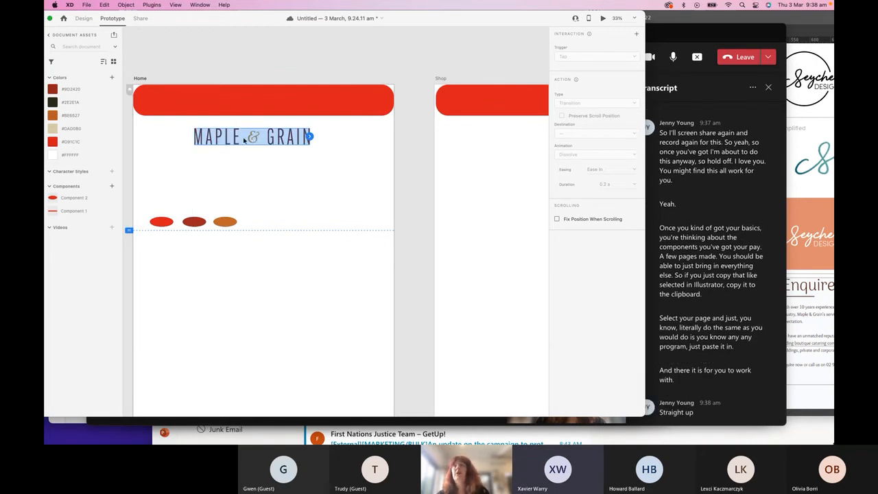
Step: Copy the light beige swatch from the Illustrator style guide, paste it onto XD's Home artboard and place it above the leftmost ellipse
{"action": "left_click", "coordinate": [794, 187]}
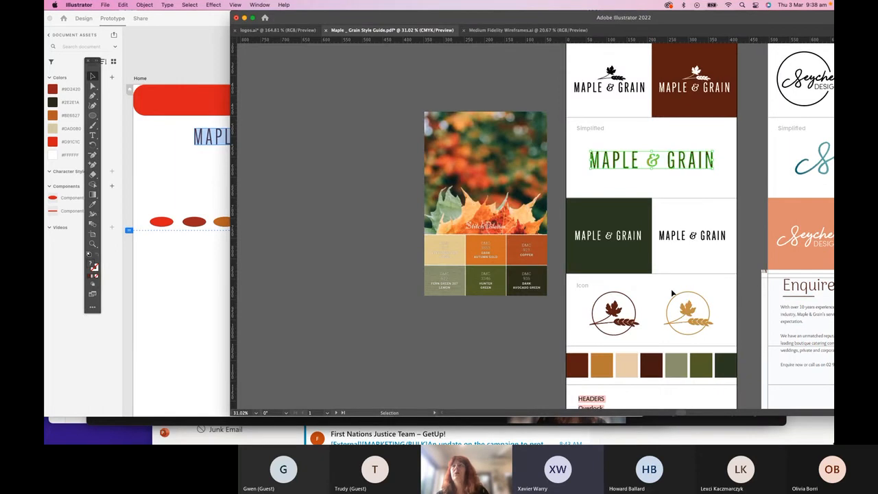
{"action": "left_click", "coordinate": [628, 369]}
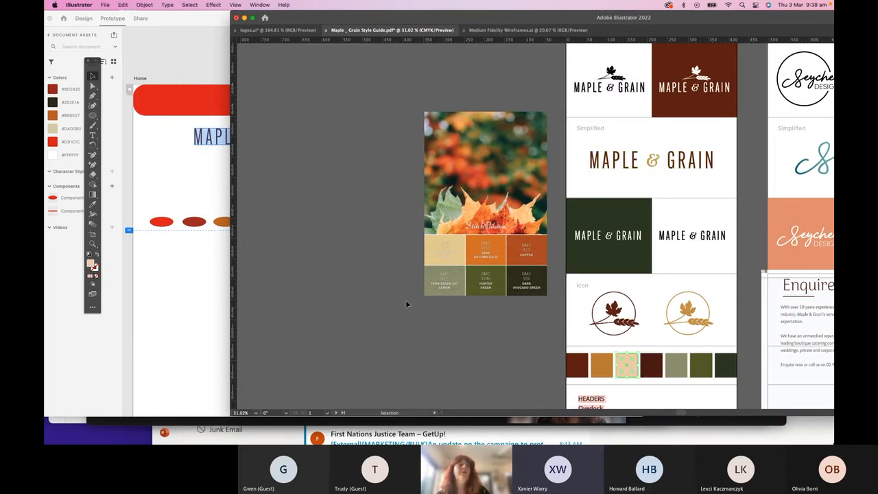
{"action": "left_click", "coordinate": [158, 203]}
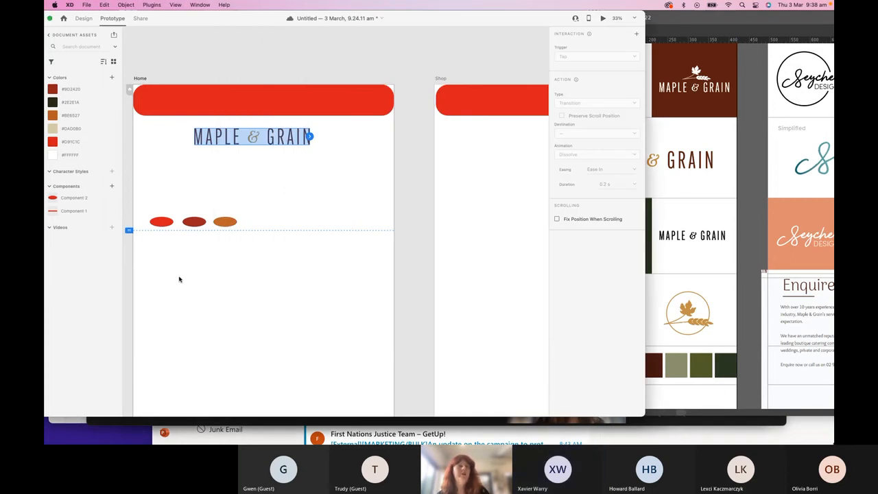
{"action": "key", "text": "super+v"}
{"action": "left_click_drag", "start_coordinate": [264, 251], "coordinate": [164, 176]}
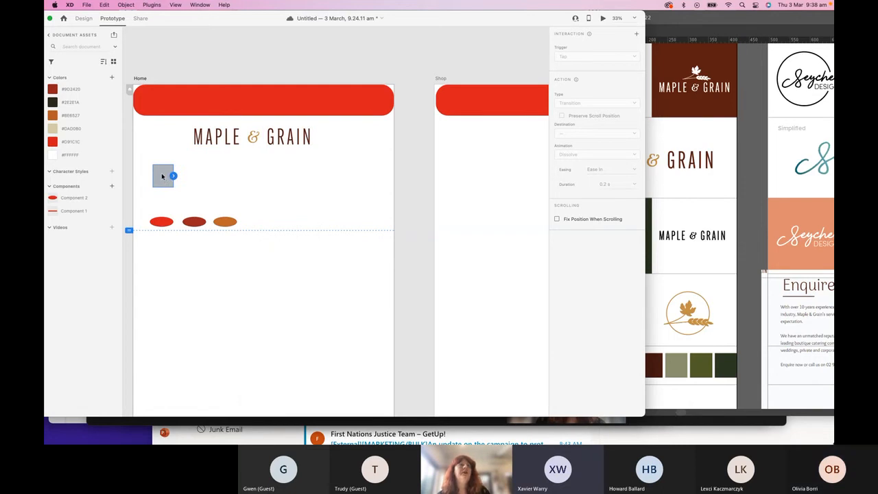
Step: Add the pasted beige swatch's color to the document's color assets
{"action": "left_click", "coordinate": [112, 77]}
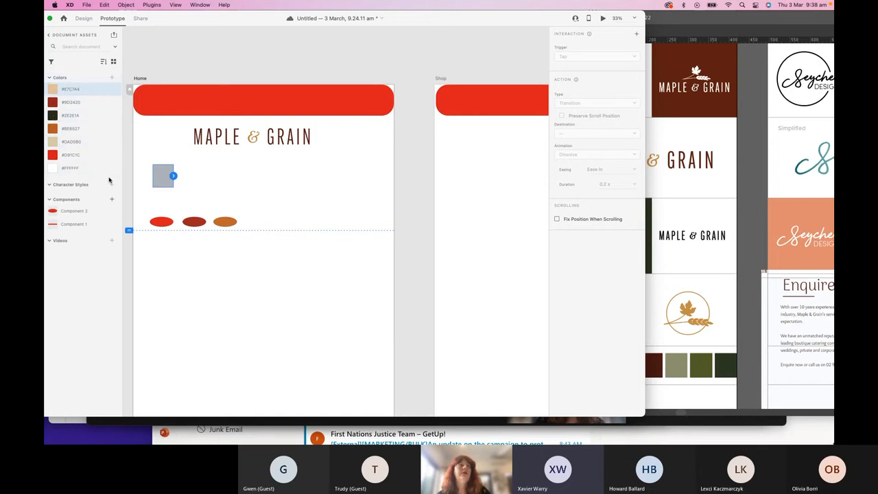
{"action": "left_click", "coordinate": [196, 182]}
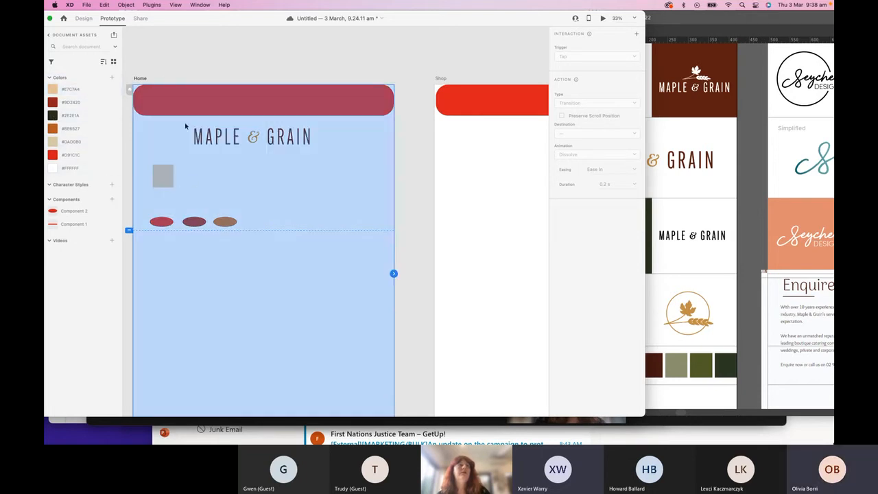
{"action": "left_click", "coordinate": [167, 75]}
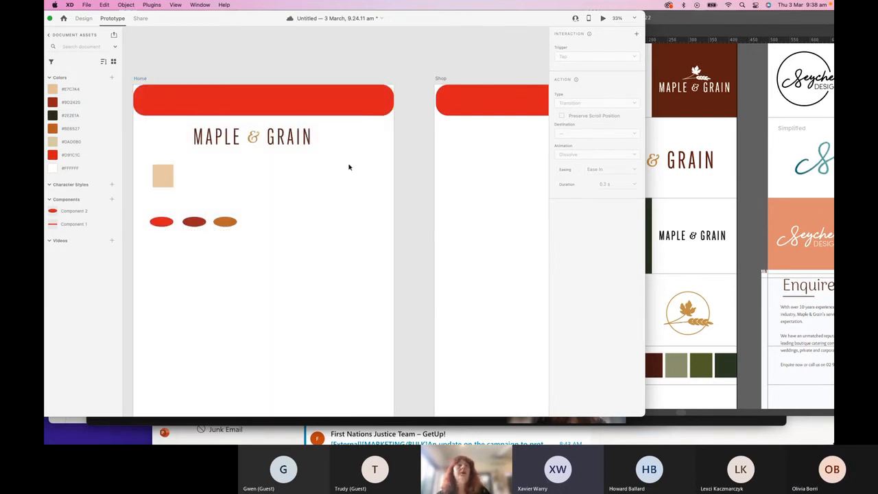
Step: Move the Maple & Grain wordmark up onto the Home artboard's header bar
{"action": "left_click", "coordinate": [292, 138]}
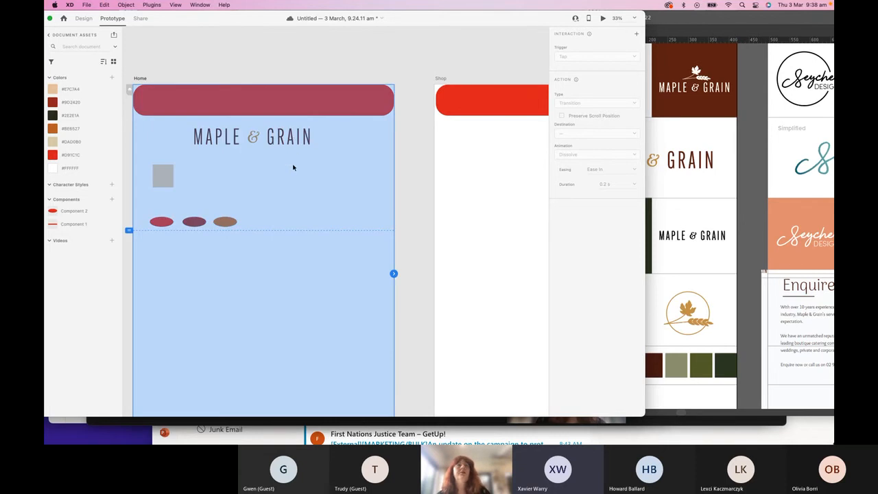
{"action": "left_click", "coordinate": [369, 45]}
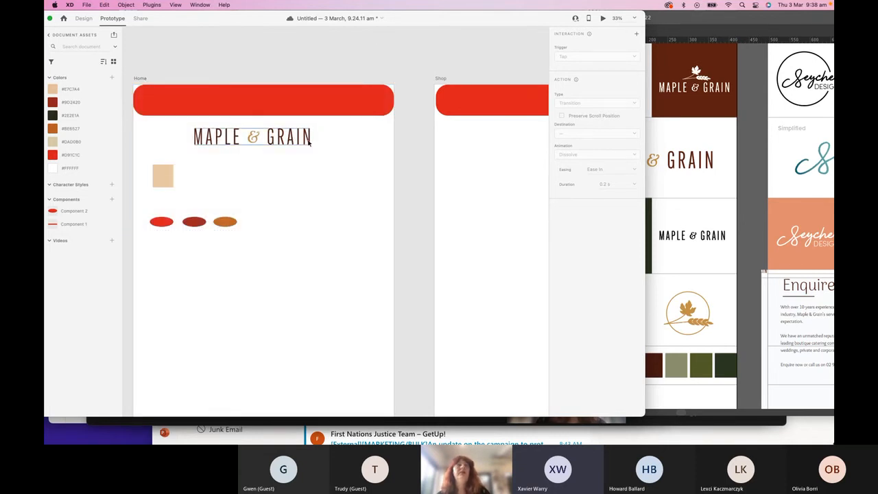
{"action": "left_click_drag", "start_coordinate": [293, 138], "coordinate": [286, 105]}
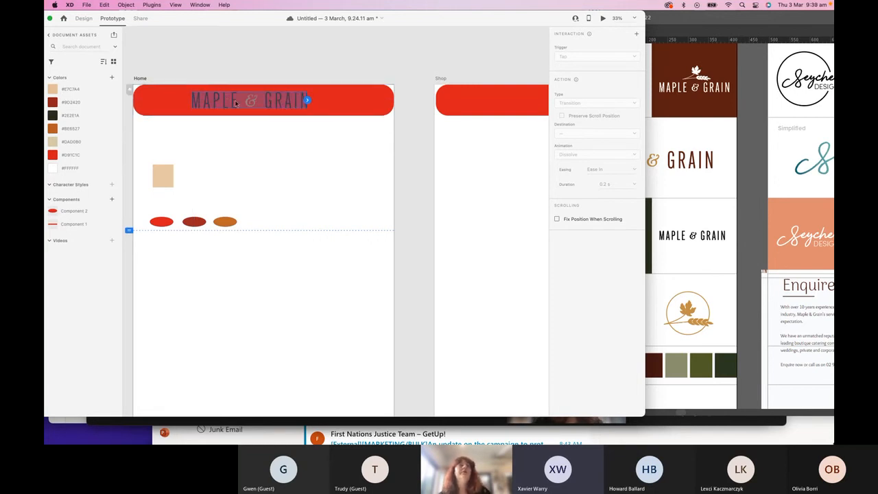
Step: Recolor the header bar component with the newly added beige document color
{"action": "left_click", "coordinate": [150, 103]}
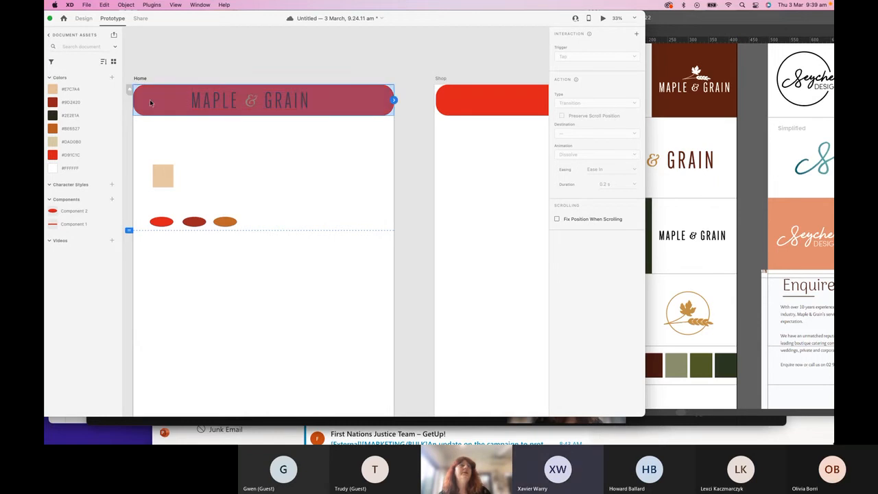
{"action": "left_click", "coordinate": [54, 144]}
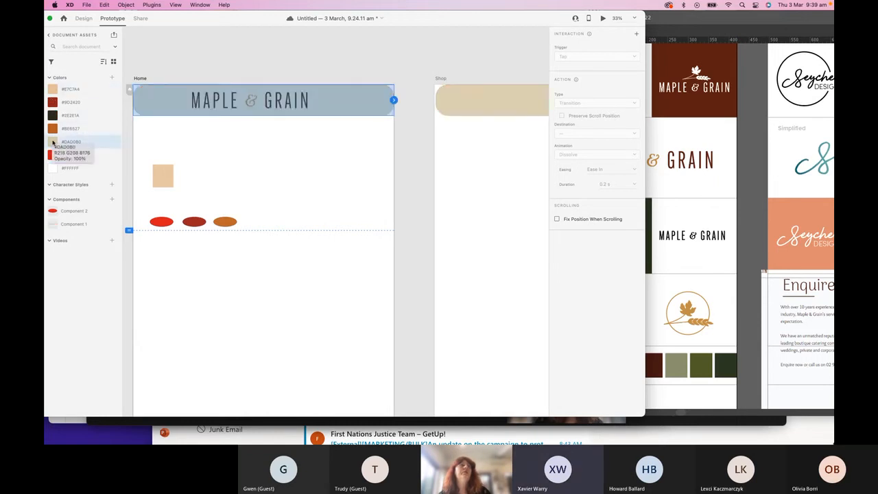
{"action": "left_click", "coordinate": [53, 89]}
{"action": "left_click", "coordinate": [166, 73]}
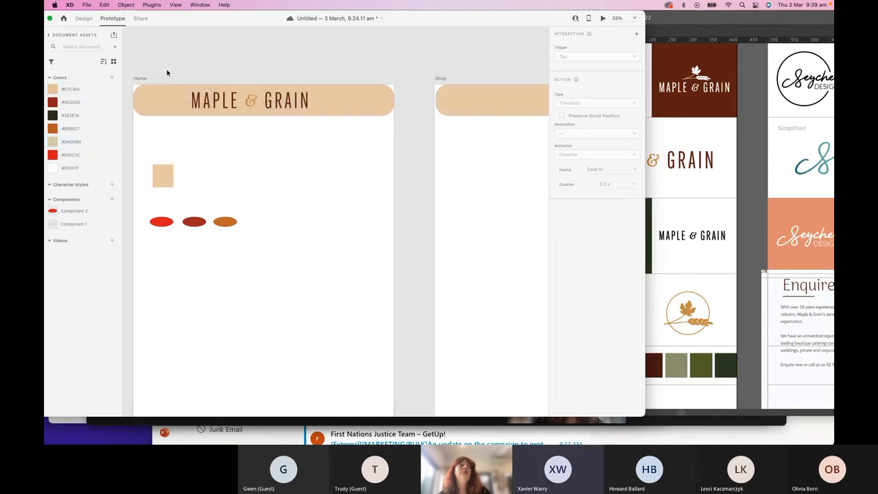
{"action": "left_click", "coordinate": [261, 106]}
{"action": "left_click", "coordinate": [287, 149]}
{"action": "left_click", "coordinate": [297, 103]}
{"action": "left_click", "coordinate": [267, 79]}
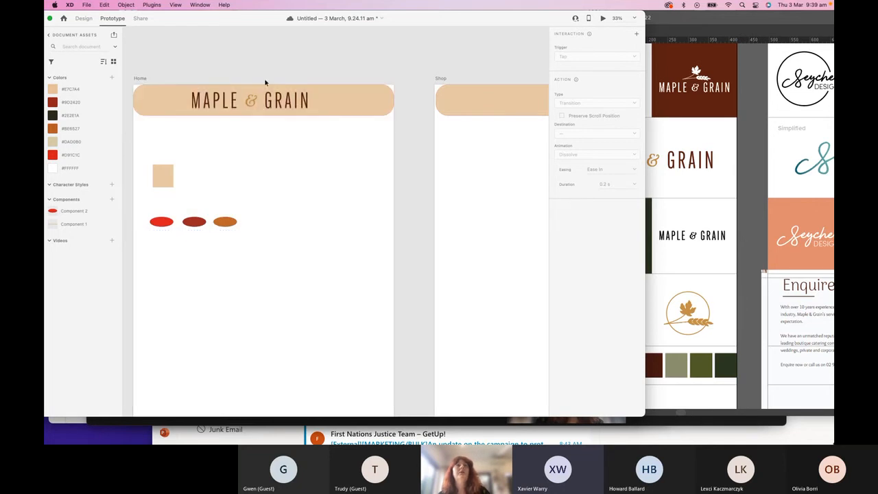
{"action": "double_click", "coordinate": [306, 103]}
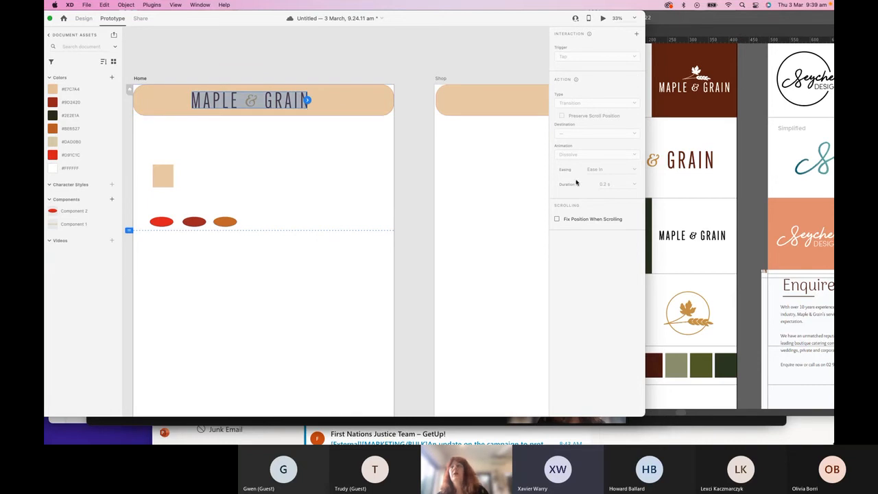
Step: Copy the gold leaf-and-wheat icon from the Illustrator style guide and paste it onto the Home artboard in XD
{"action": "left_click", "coordinate": [668, 219]}
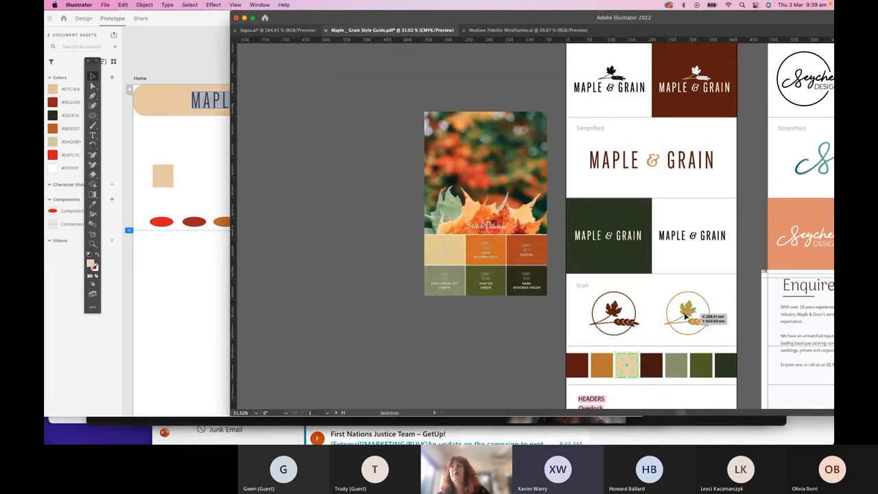
{"action": "left_click", "coordinate": [711, 333]}
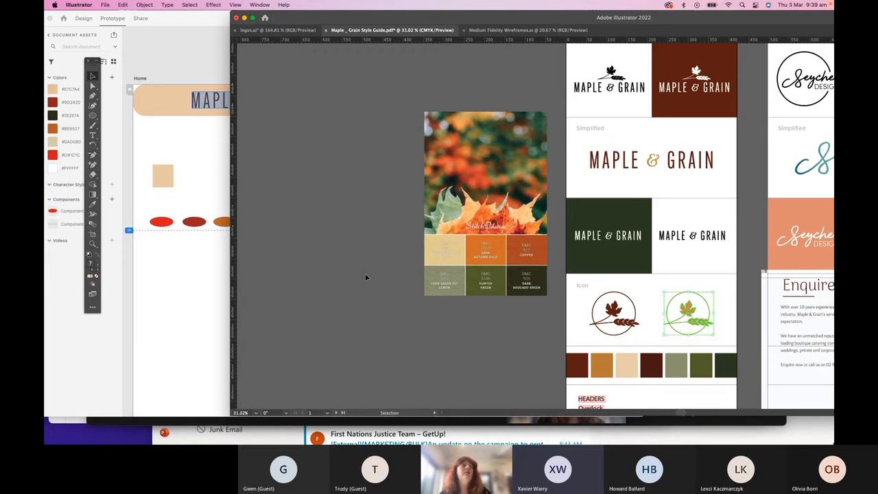
{"action": "left_click", "coordinate": [136, 80]}
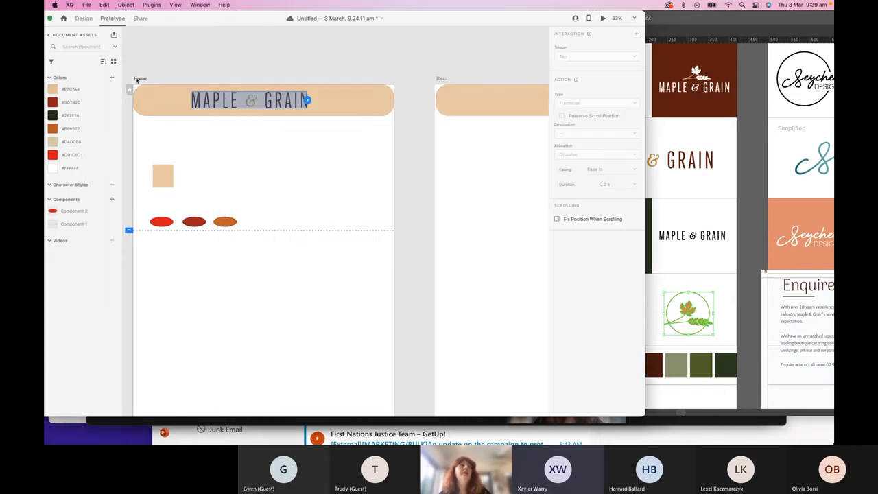
{"action": "left_click", "coordinate": [140, 80]}
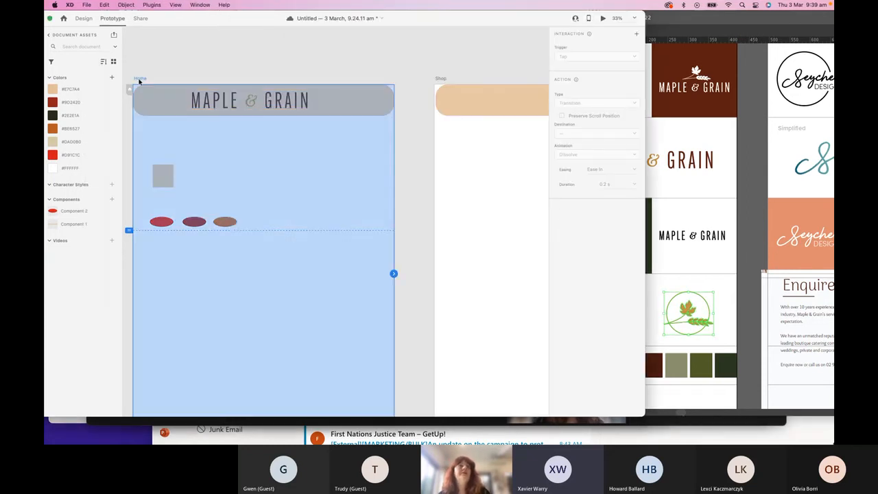
{"action": "left_click", "coordinate": [198, 78]}
{"action": "left_click", "coordinate": [145, 80]}
{"action": "key", "text": "super+v"}
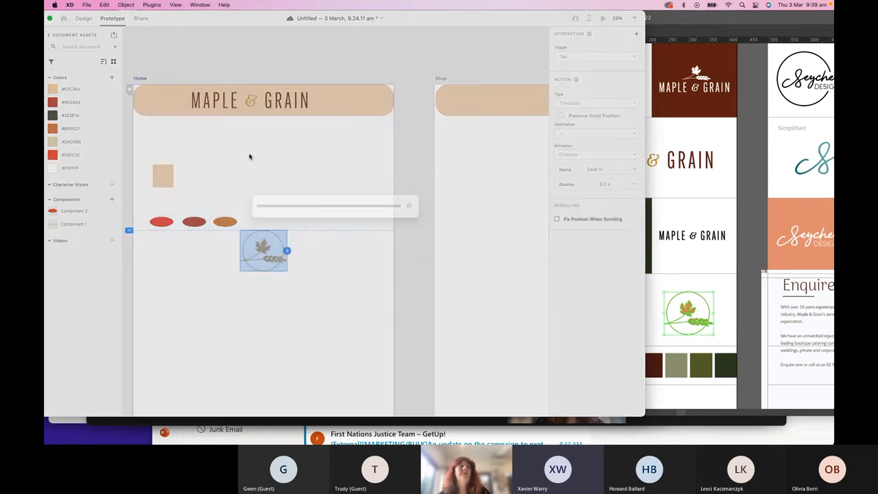
Step: Move the gold leaf-and-wheat icon up into the blank area below the header wordmark, right of the beige swatch
{"action": "left_click", "coordinate": [285, 295]}
{"action": "left_click_drag", "start_coordinate": [262, 258], "coordinate": [271, 210]}
{"action": "left_click", "coordinate": [242, 280]}
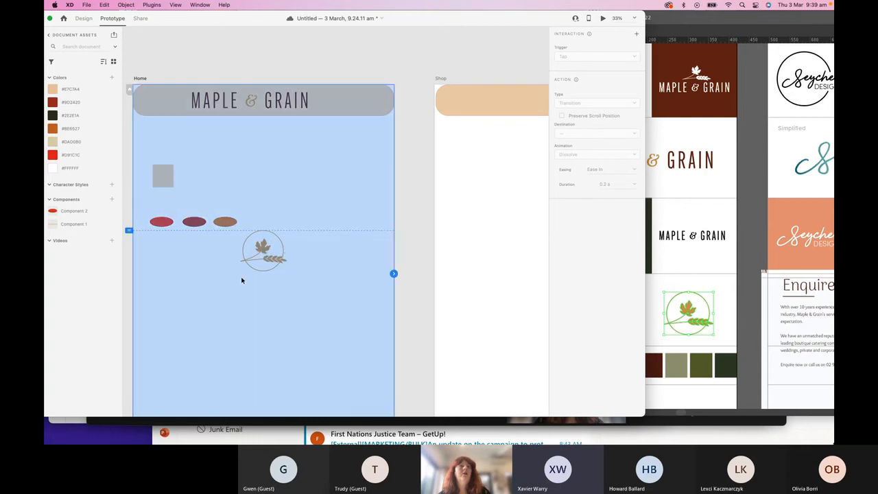
{"action": "left_click", "coordinate": [209, 72]}
{"action": "left_click_drag", "start_coordinate": [254, 251], "coordinate": [285, 183]}
{"action": "left_click", "coordinate": [296, 191]}
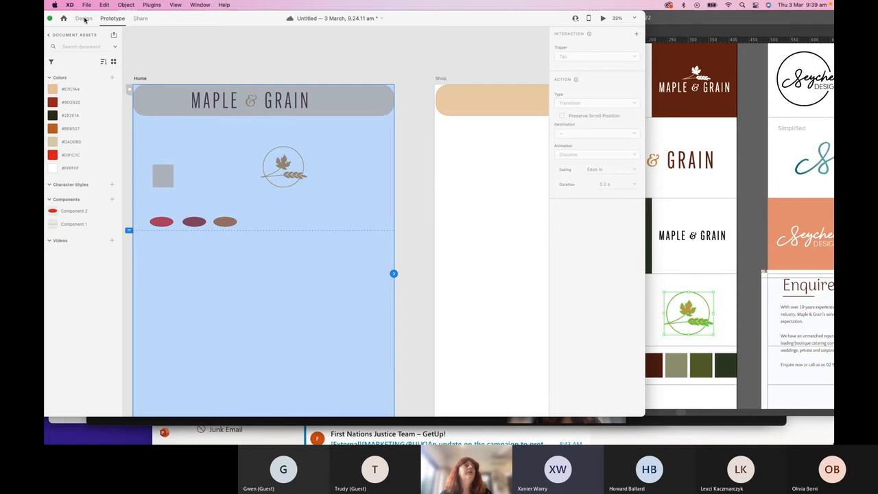
Step: Return to Design mode and enlarge the gold leaf-and-wheat icon on the Home artboard to about 362 × 317
{"action": "left_click_drag", "start_coordinate": [165, 24], "coordinate": [245, 20]}
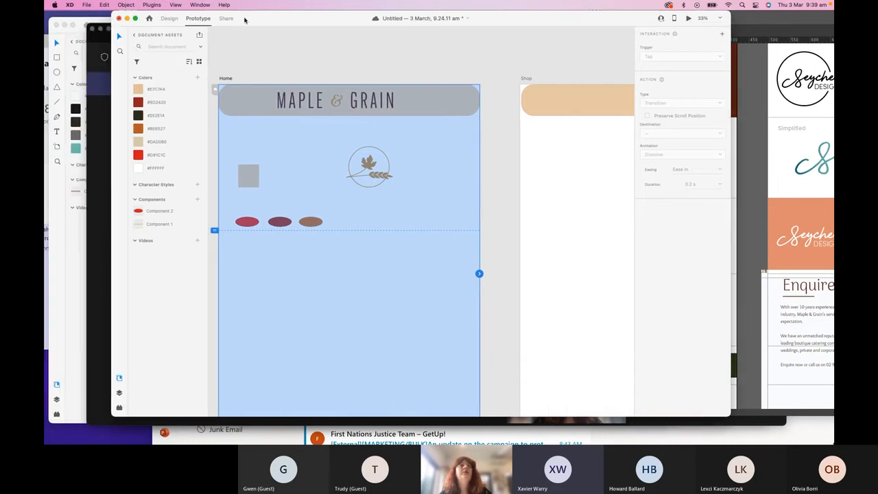
{"action": "left_click", "coordinate": [169, 19]}
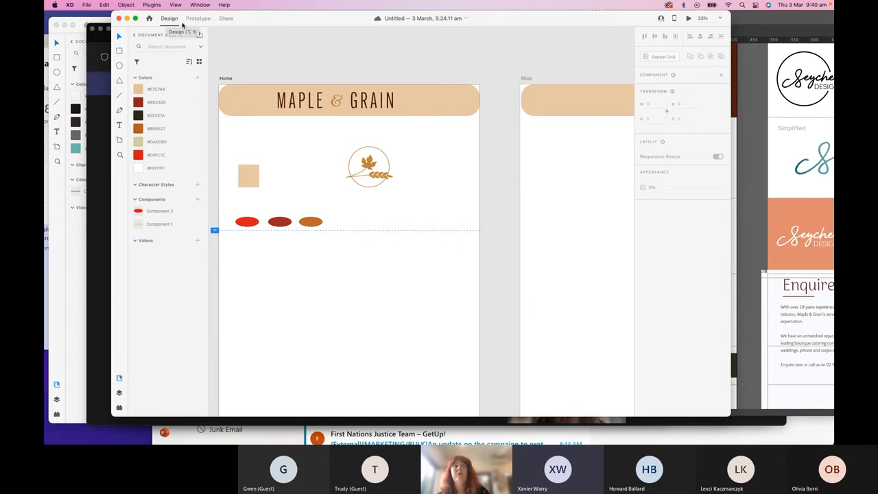
{"action": "left_click_drag", "start_coordinate": [267, 20], "coordinate": [141, 7]}
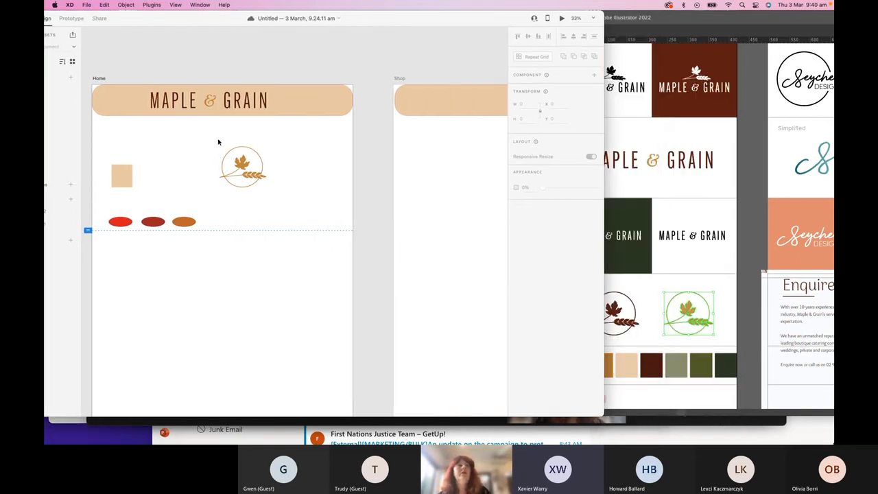
{"action": "left_click", "coordinate": [233, 159]}
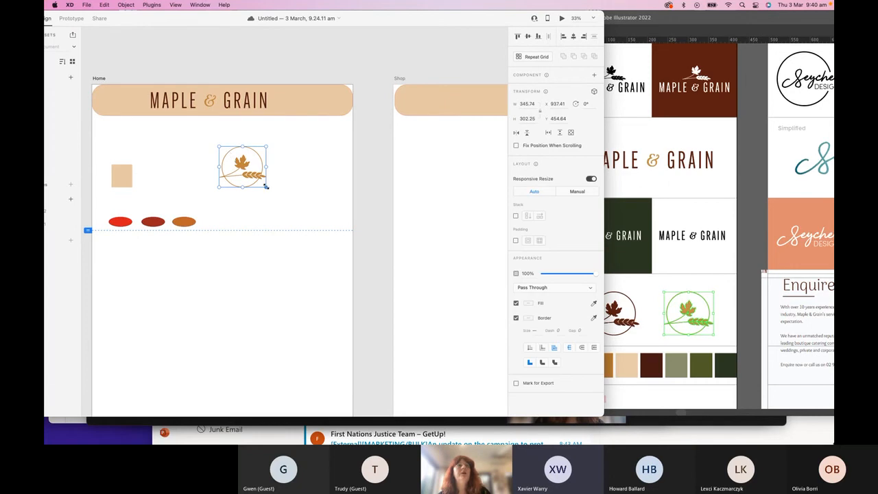
{"action": "left_click_drag", "start_coordinate": [266, 186], "coordinate": [273, 206]}
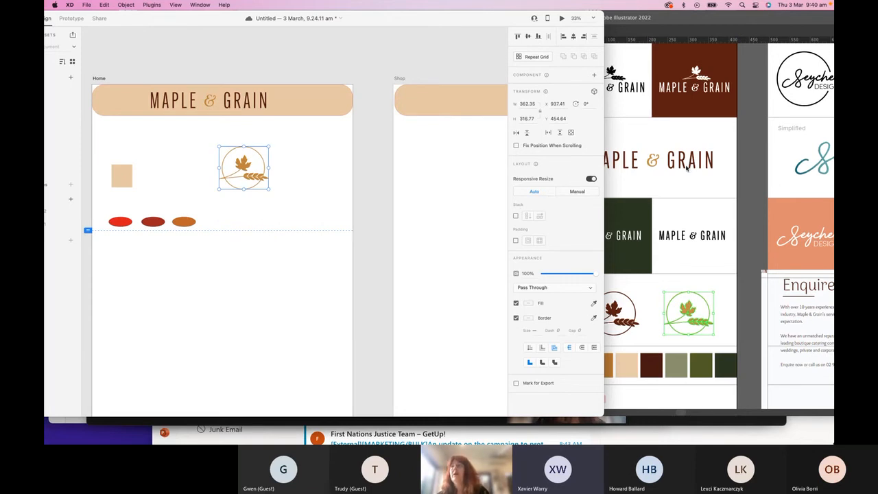
Step: Copy the black circular Seychell Designs logo from the Illustrator style guide and paste it onto the Home artboard in XD
{"action": "left_click", "coordinate": [810, 162]}
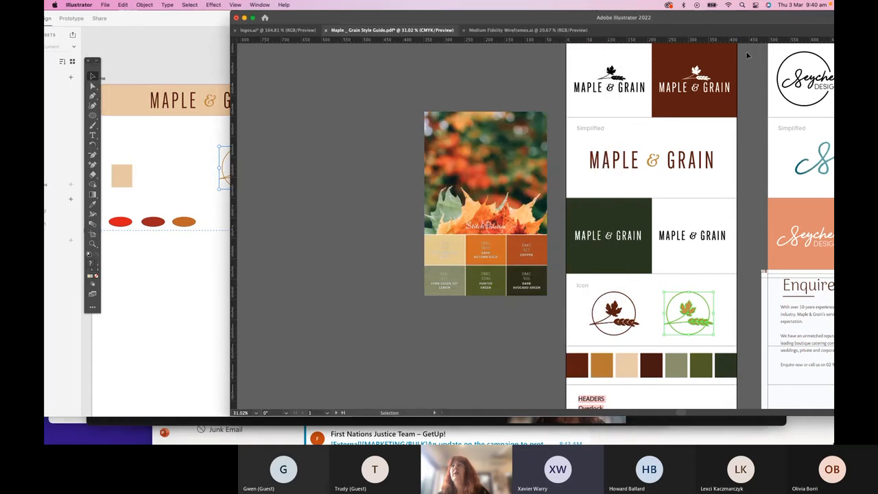
{"action": "left_click_drag", "start_coordinate": [748, 18], "coordinate": [618, 17]}
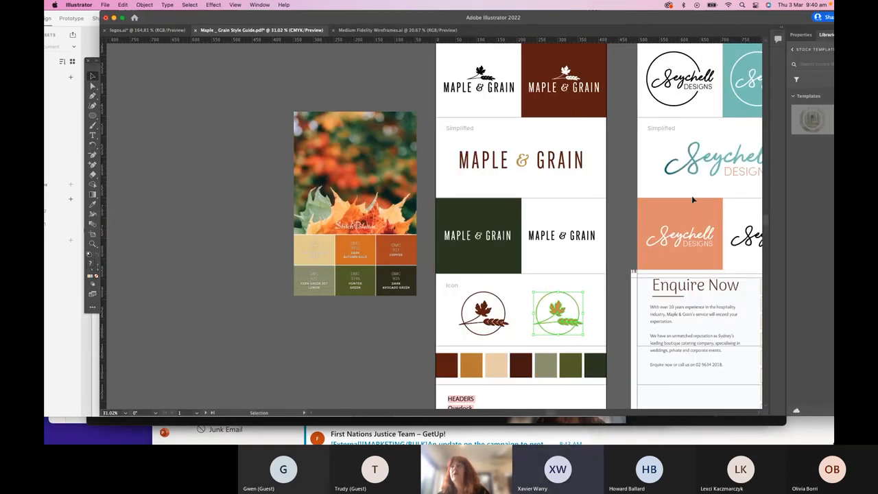
{"action": "left_click", "coordinate": [709, 173]}
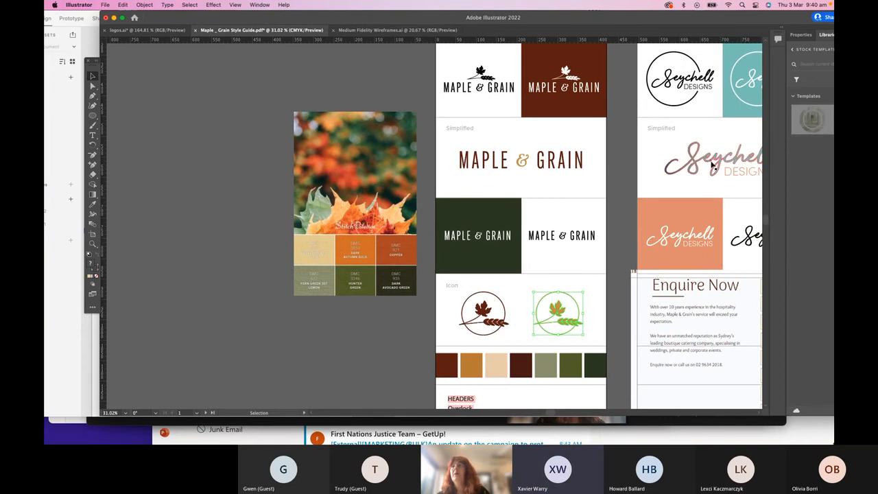
{"action": "left_click", "coordinate": [684, 113]}
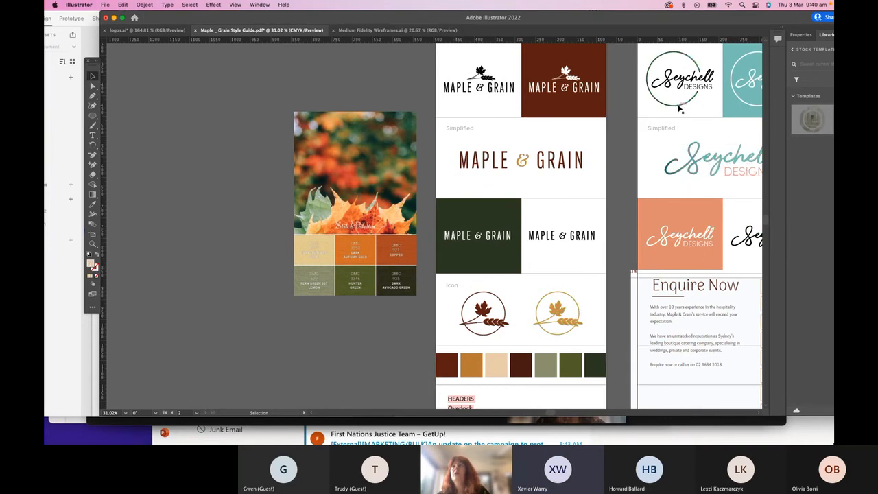
{"action": "left_click", "coordinate": [679, 109]}
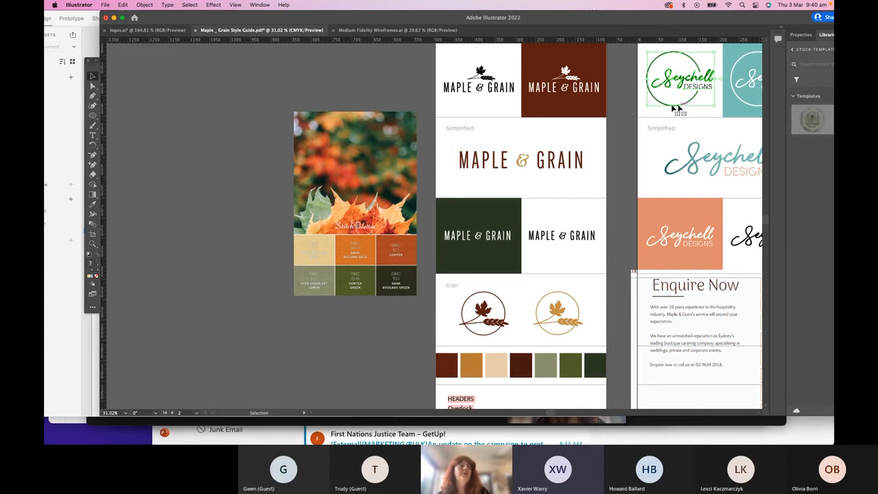
{"action": "left_click_drag", "start_coordinate": [330, 17], "coordinate": [562, 11]}
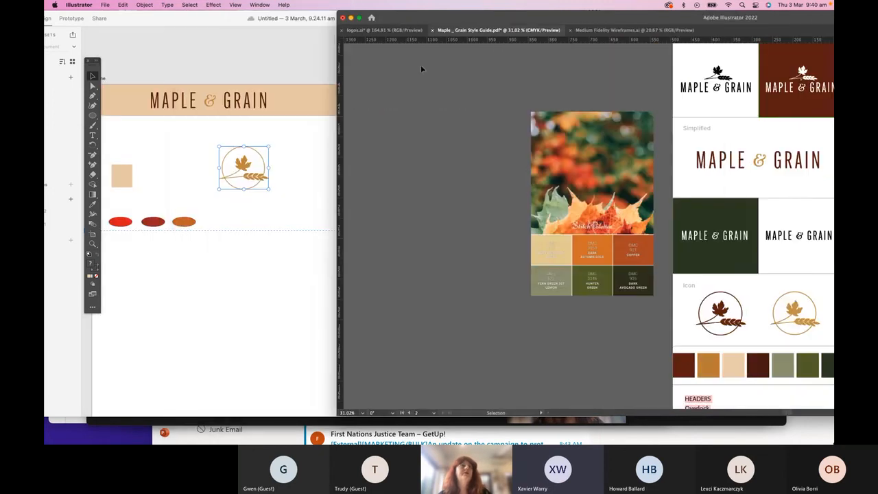
{"action": "left_click", "coordinate": [286, 135]}
{"action": "left_click_drag", "start_coordinate": [199, 18], "coordinate": [254, 12]}
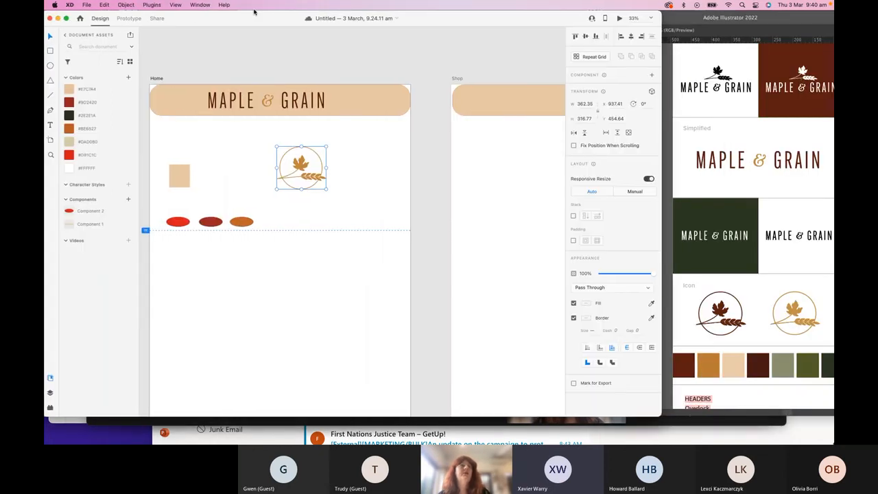
{"action": "key", "text": "super+v"}
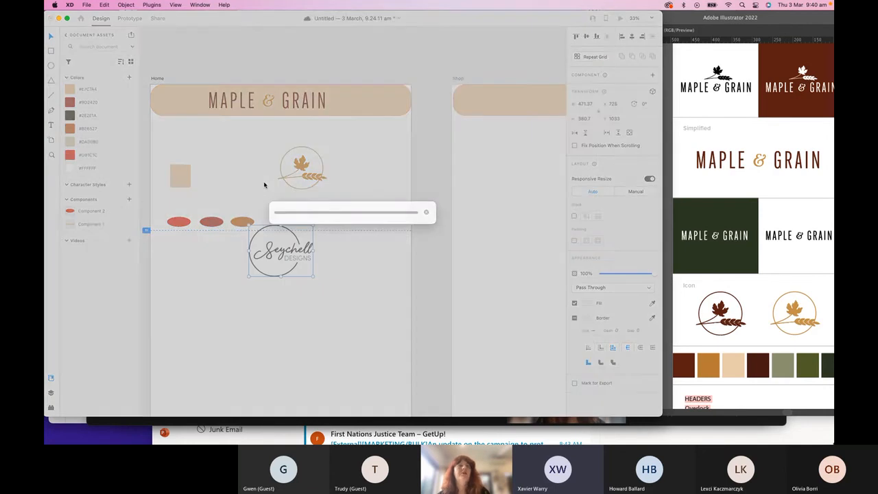
Step: Try scaling the Seychell Designs logo up to about 963 × 777, toggling Responsive Resize, and delete it from the Home artboard
{"action": "left_click", "coordinate": [303, 298]}
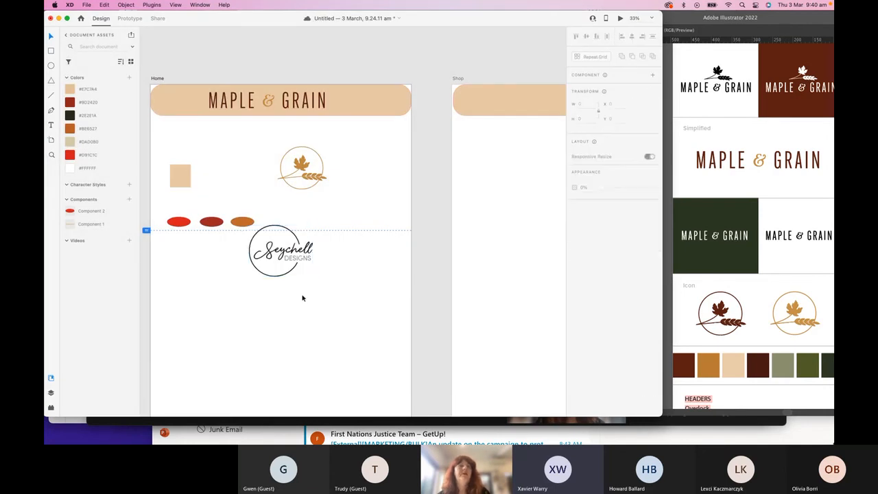
{"action": "left_click", "coordinate": [294, 269]}
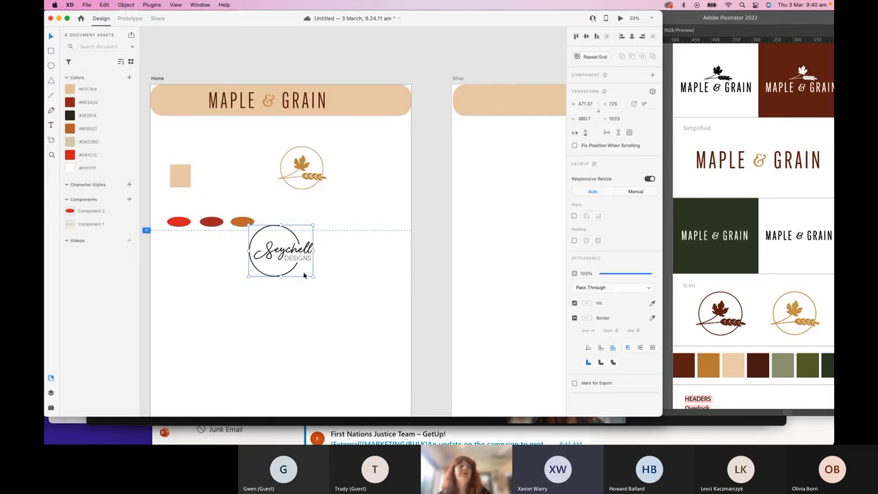
{"action": "left_click_drag", "start_coordinate": [312, 277], "coordinate": [359, 314]}
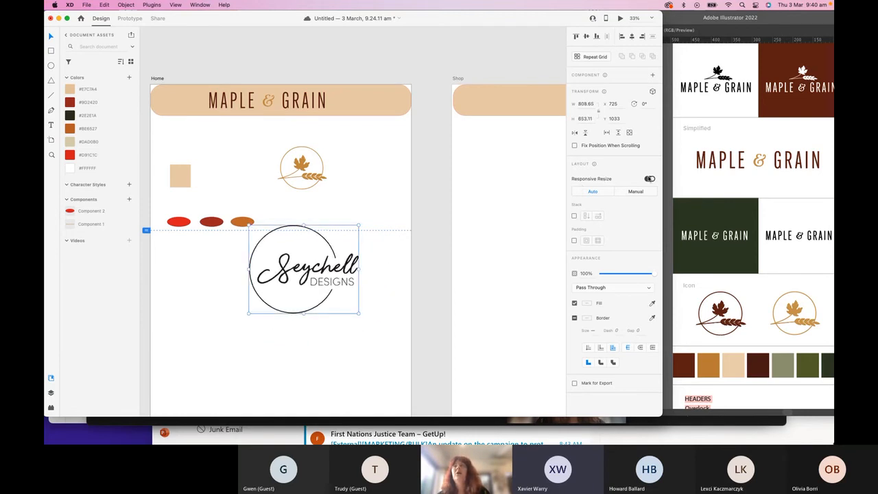
{"action": "left_click", "coordinate": [648, 179]}
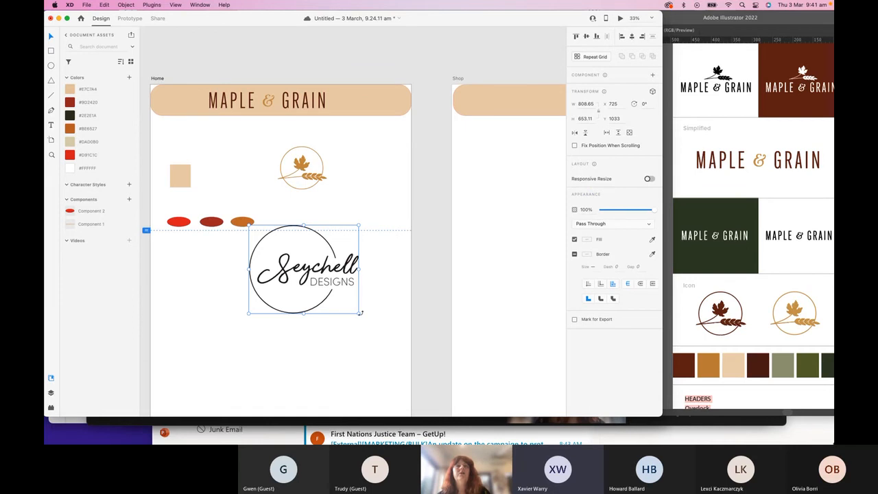
{"action": "left_click_drag", "start_coordinate": [358, 313], "coordinate": [378, 352]}
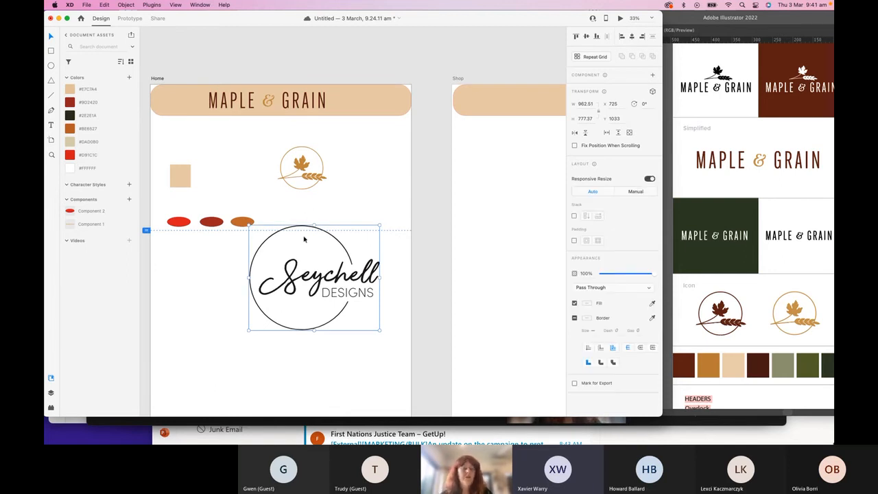
{"action": "key", "text": "Delete"}
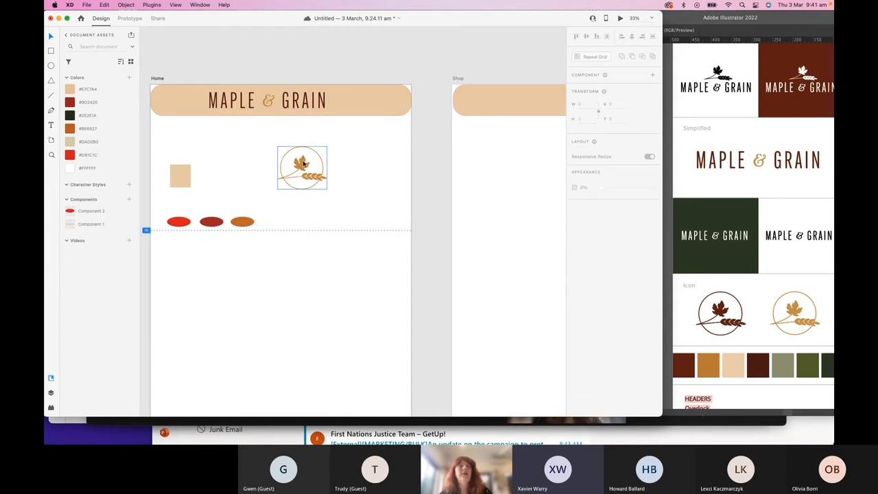
Step: Move the gold leaf-and-wheat icon up so it sits just below the wordmark in the Home header
{"action": "left_click", "coordinate": [297, 176]}
{"action": "left_click_drag", "start_coordinate": [296, 176], "coordinate": [277, 140]}
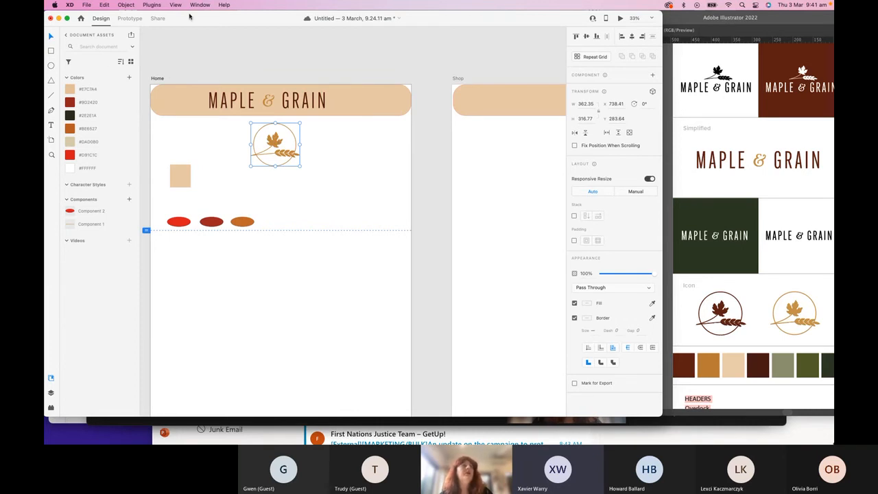
{"action": "left_click_drag", "start_coordinate": [190, 17], "coordinate": [227, 15]}
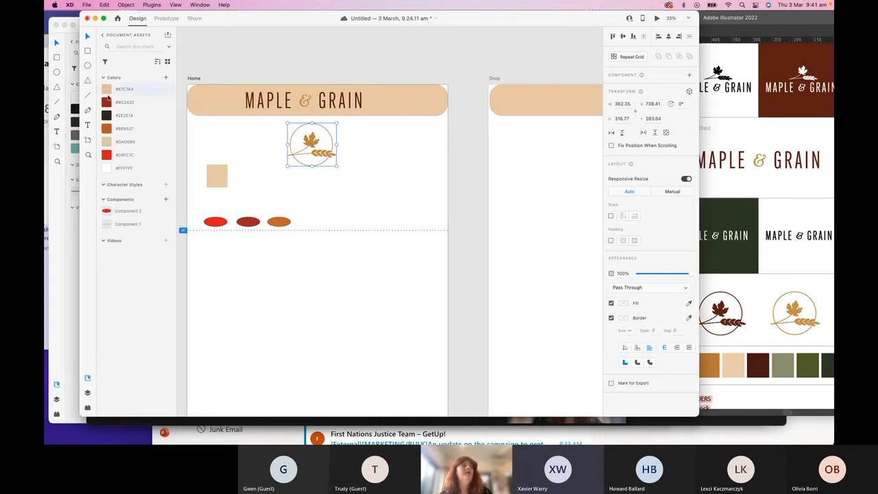
Step: Add the point text TYPE below the leaf-and-wheat icon and scale it up to a font size of about 133
{"action": "left_click", "coordinate": [88, 126]}
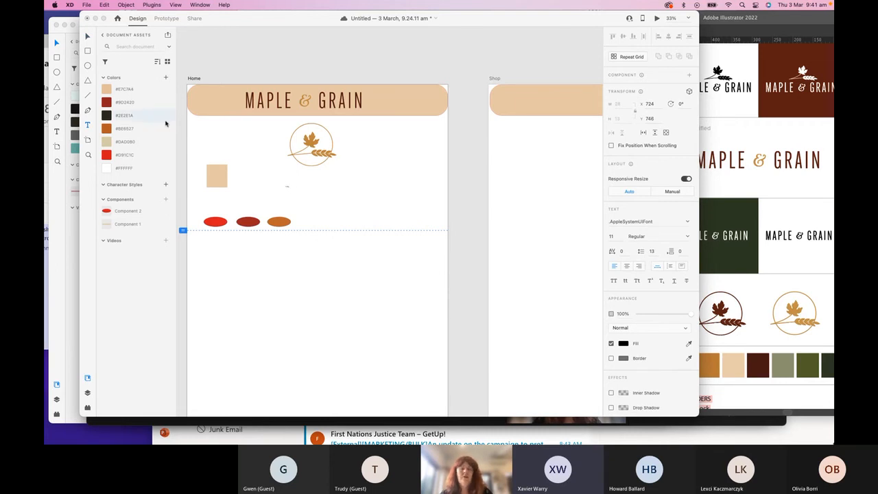
{"action": "key", "text": "super+equal"}
{"action": "key", "text": "super+equal"}
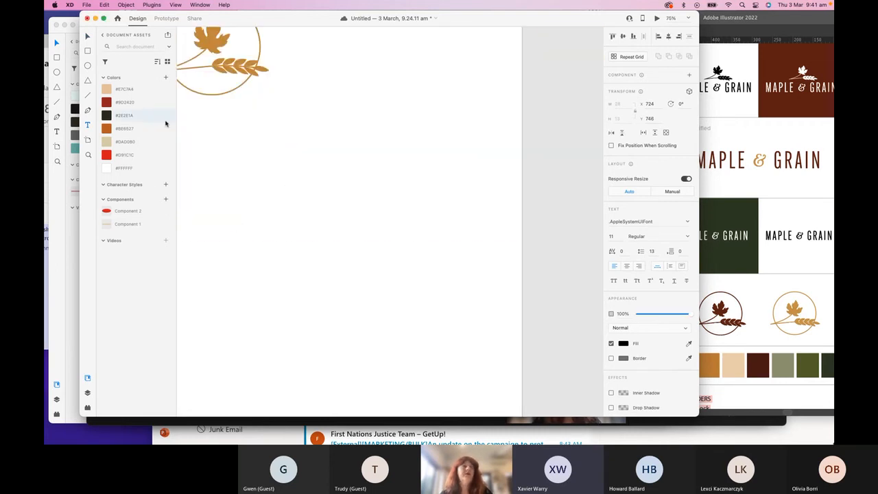
{"action": "left_click_drag", "start_coordinate": [213, 166], "coordinate": [386, 189]}
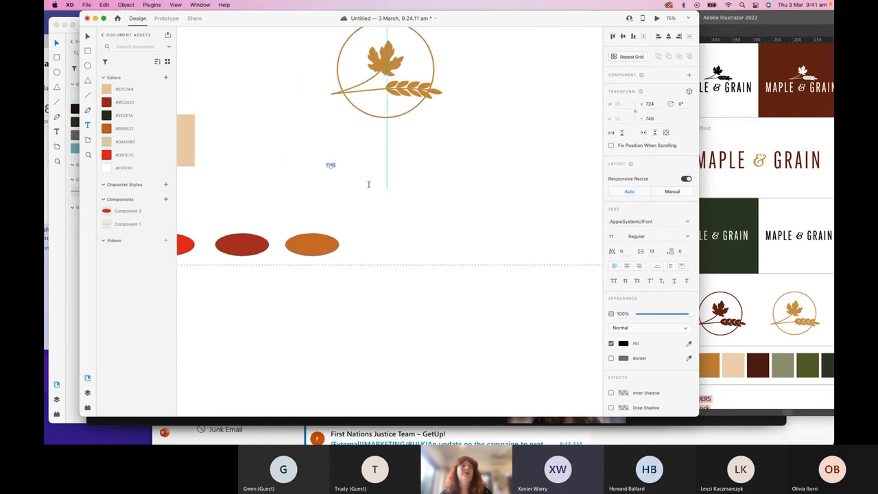
{"action": "left_click_drag", "start_coordinate": [331, 167], "coordinate": [342, 206]}
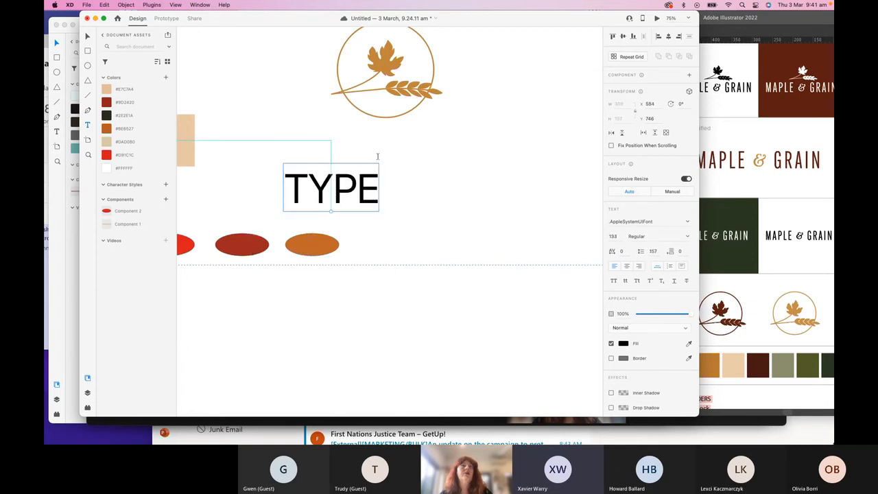
Step: Add a second TYPE text to the right of the first and scale it up to a font size of about 96
{"action": "left_click", "coordinate": [430, 166]}
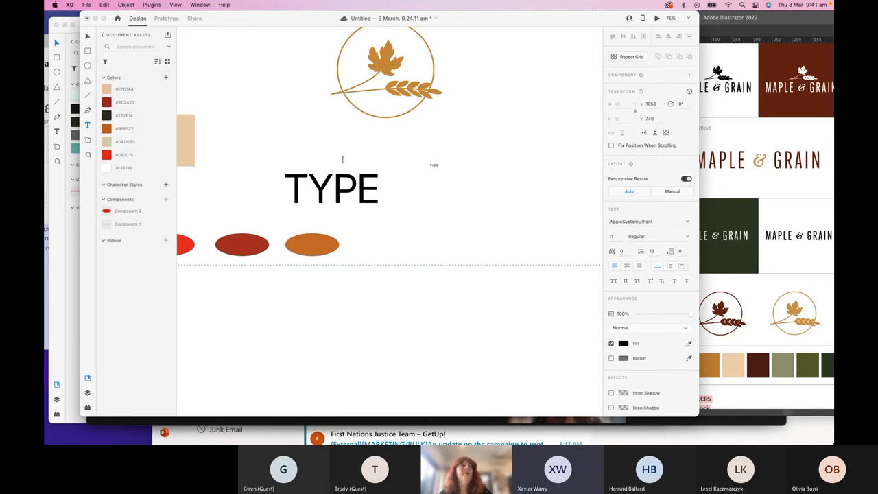
{"action": "left_click", "coordinate": [87, 36]}
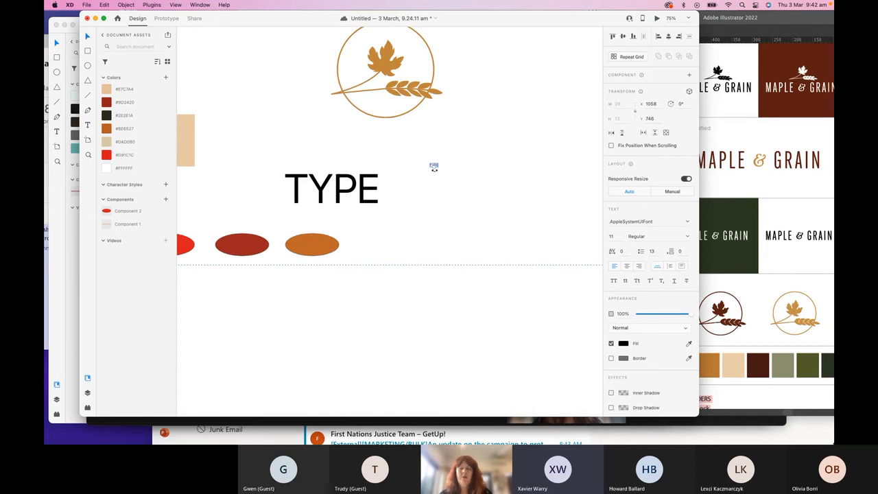
{"action": "key", "text": "super+equal"}
{"action": "key", "text": "super+equal"}
{"action": "key", "text": "super+equal"}
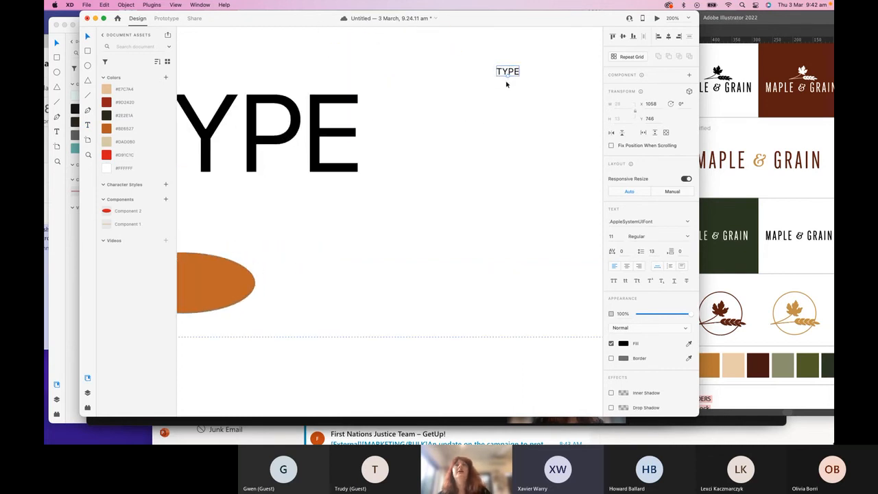
{"action": "left_click_drag", "start_coordinate": [508, 76], "coordinate": [465, 160]}
{"action": "key", "text": "super+minus"}
{"action": "key", "text": "super+minus"}
{"action": "key", "text": "super+minus"}
{"action": "key", "text": "super+minus"}
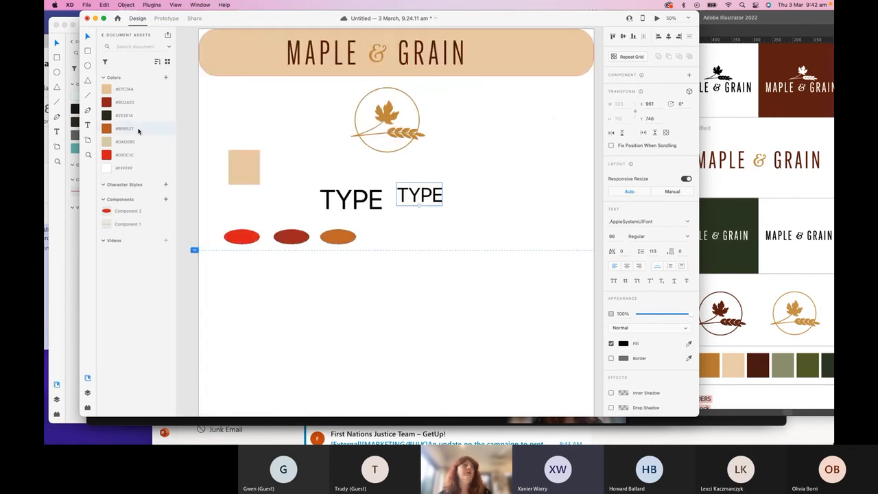
{"action": "left_click", "coordinate": [87, 124]}
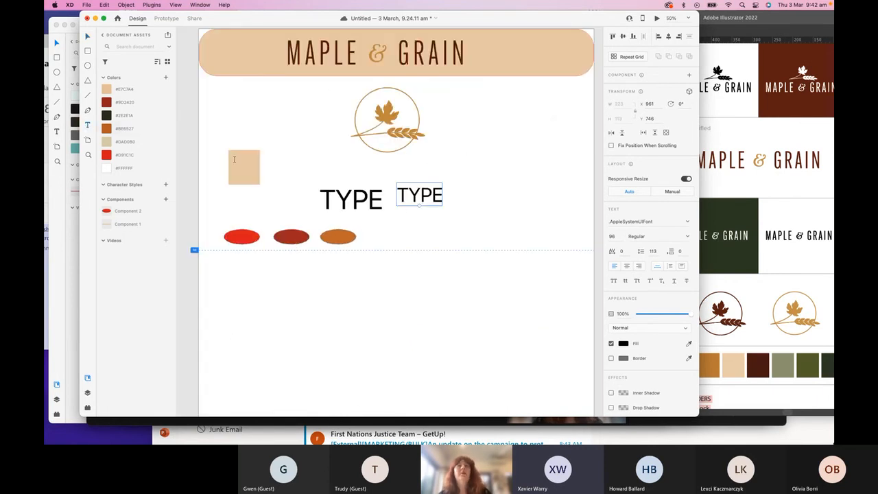
{"action": "left_click_drag", "start_coordinate": [441, 200], "coordinate": [409, 199]}
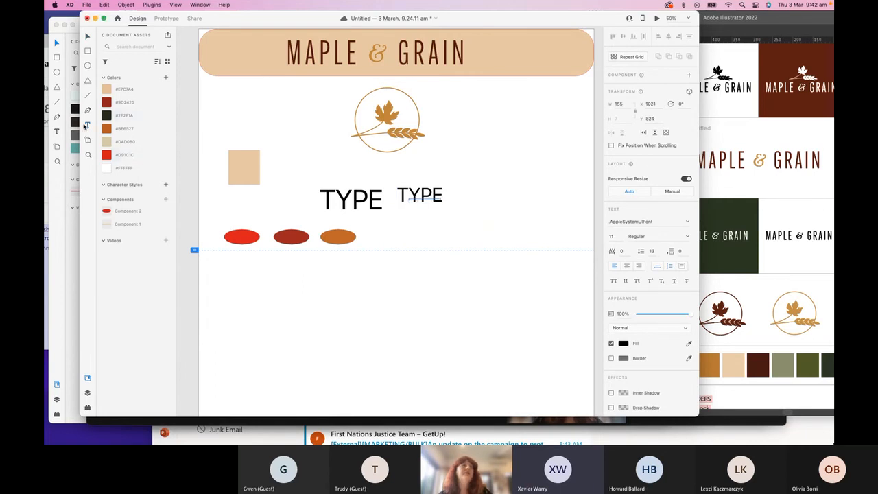
{"action": "key", "text": "Escape"}
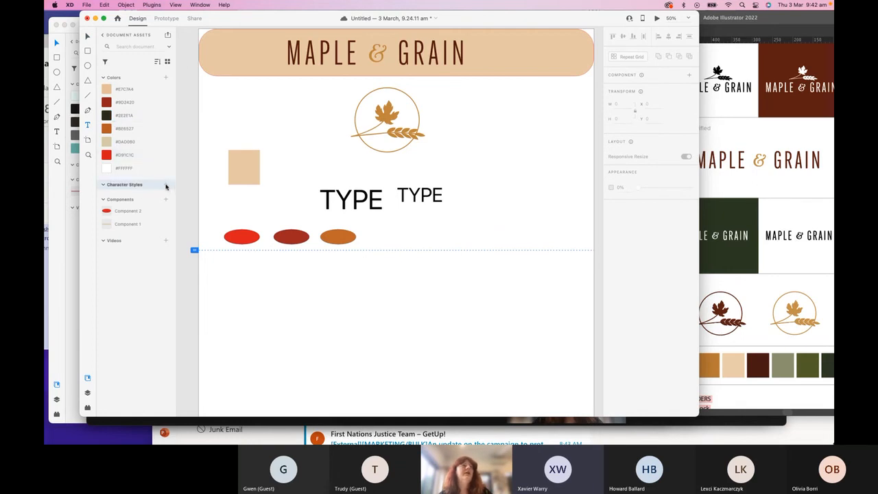
Step: Save the larger TYPE text's formatting as a character style in the document assets, and switch to the Illustrator style guide
{"action": "double_click", "coordinate": [373, 201]}
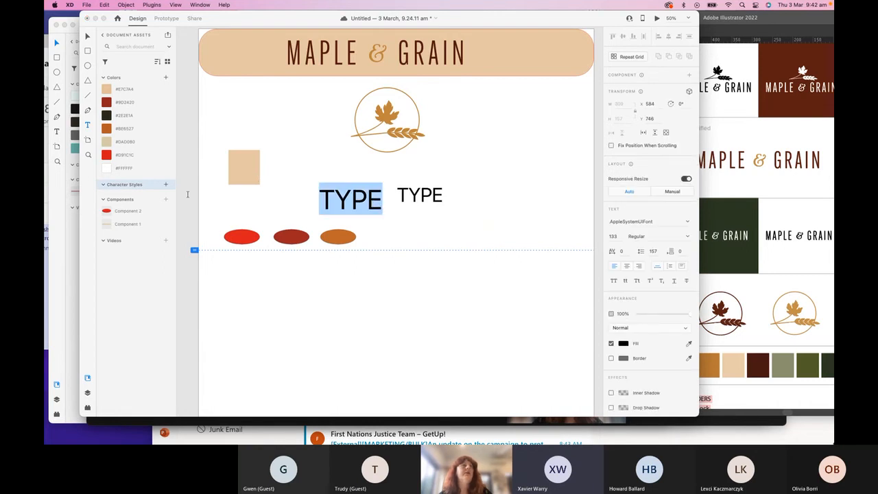
{"action": "left_click", "coordinate": [166, 184]}
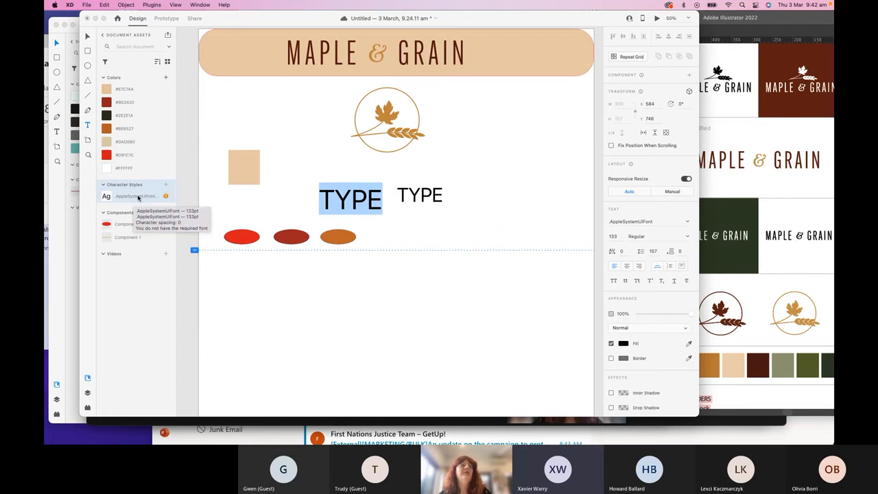
{"action": "left_click", "coordinate": [743, 187]}
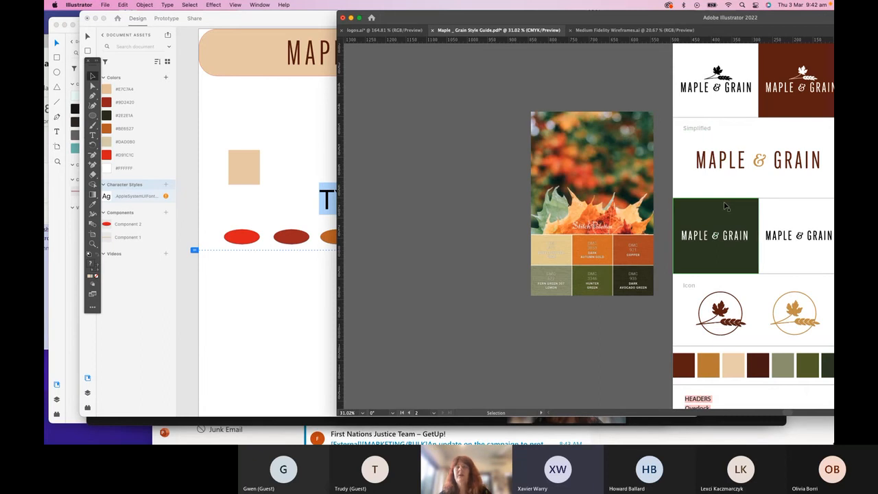
Step: Copy the Sub Headings Proxima Nova sample text from the Illustrator style guide and paste it into the XD artboard
{"action": "scroll", "coordinate": [729, 207], "scroll_direction": "up", "scroll_amount": 3}
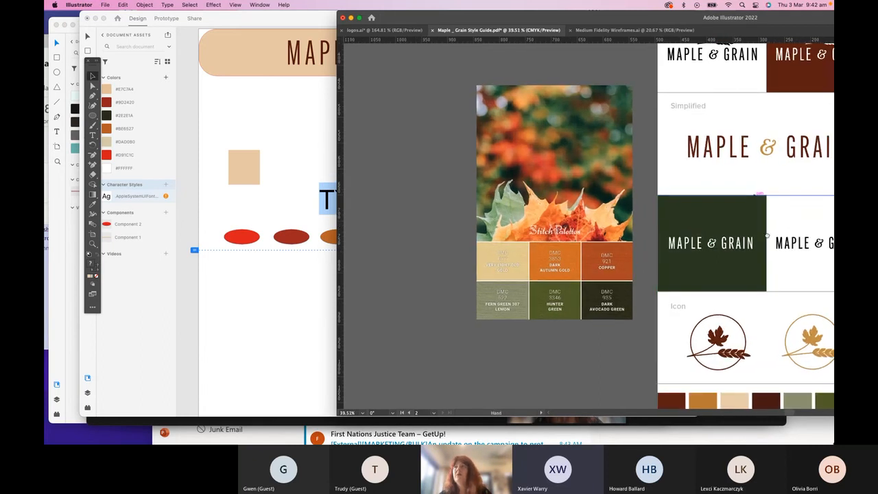
{"action": "scroll", "coordinate": [767, 236], "scroll_direction": "down", "scroll_amount": 5}
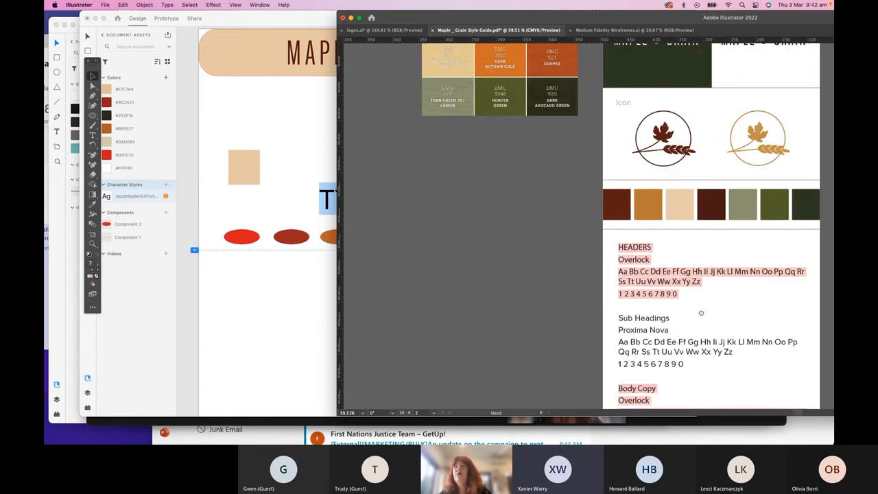
{"action": "scroll", "coordinate": [701, 313], "scroll_direction": "down", "scroll_amount": 3}
{"action": "double_click", "coordinate": [691, 286]}
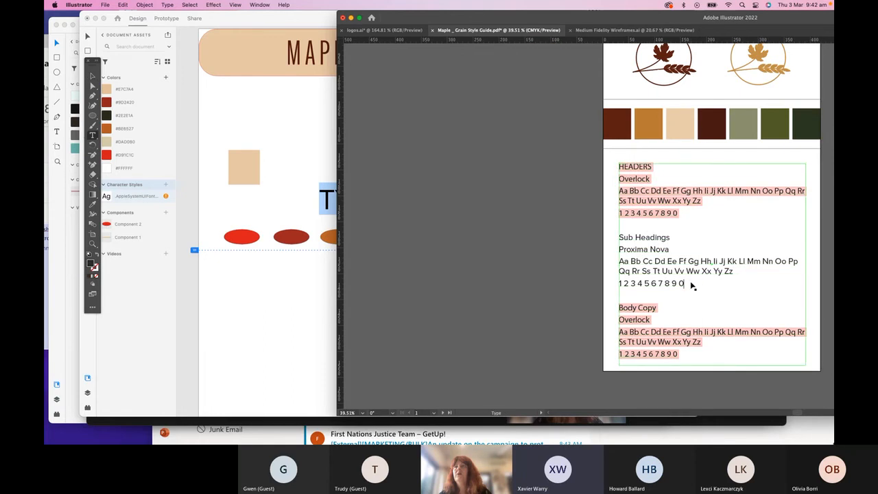
{"action": "left_click_drag", "start_coordinate": [685, 284], "coordinate": [619, 238]}
{"action": "key", "text": "super+c"}
{"action": "left_click", "coordinate": [254, 219]}
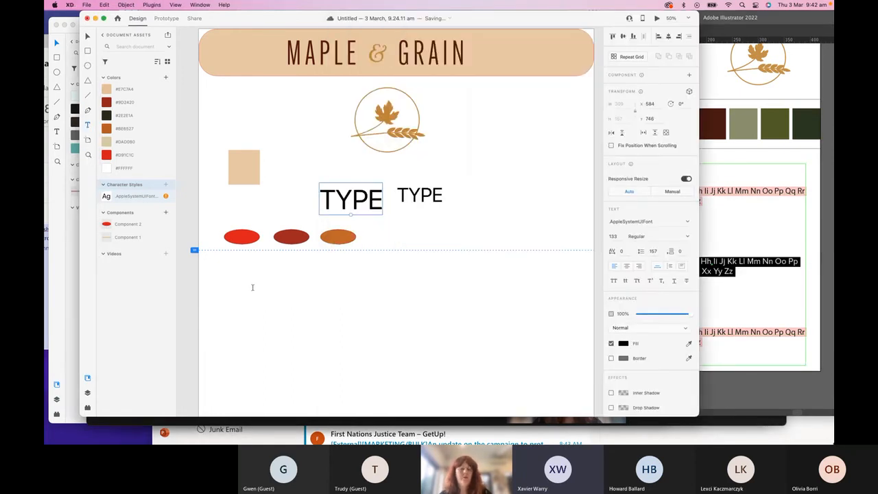
{"action": "key", "text": "super+v"}
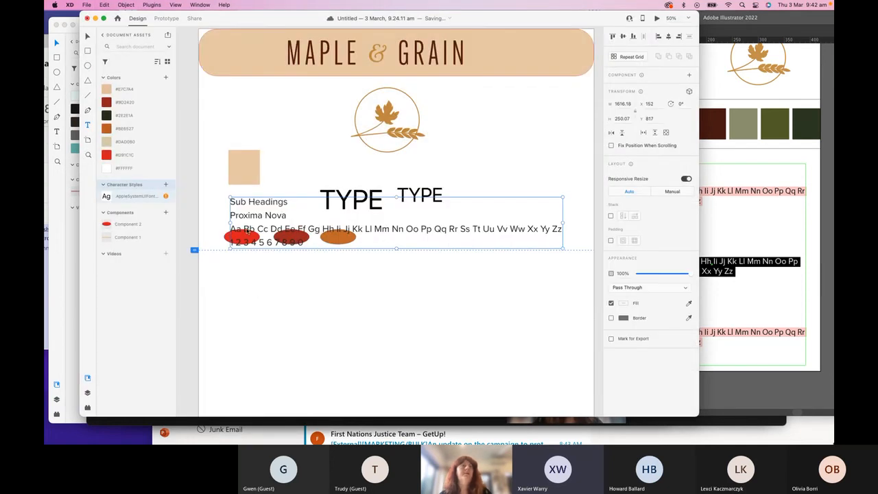
Step: Move the pasted Sub Headings text block into the empty area below the three ovals, at about X 130, Y 1212
{"action": "left_click", "coordinate": [248, 237]}
{"action": "left_click", "coordinate": [234, 199]}
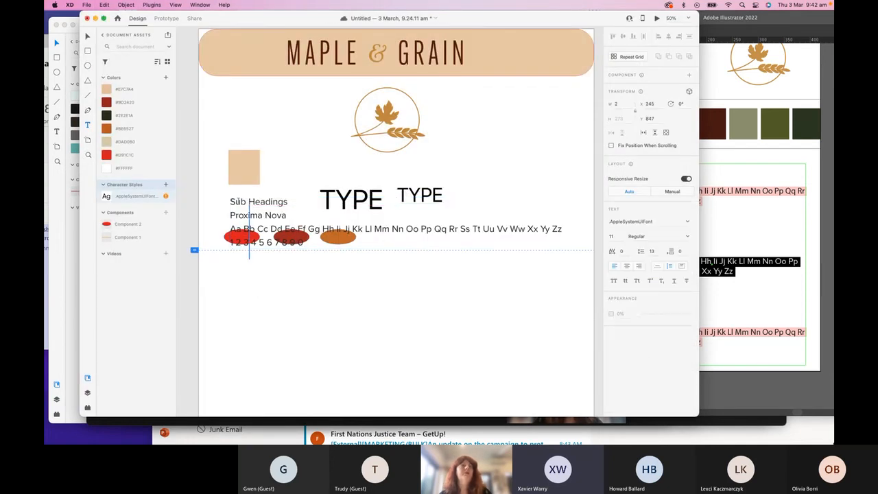
{"action": "left_click", "coordinate": [232, 201]}
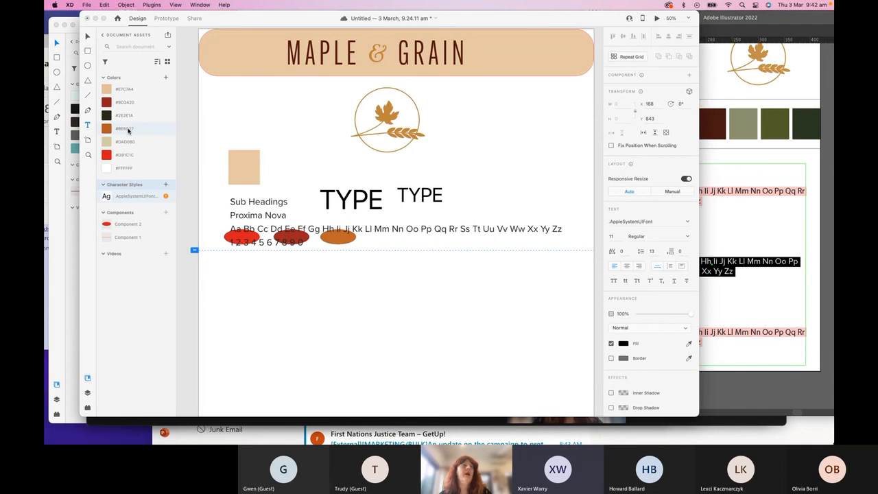
{"action": "left_click", "coordinate": [87, 39]}
{"action": "left_click_drag", "start_coordinate": [247, 206], "coordinate": [241, 288]}
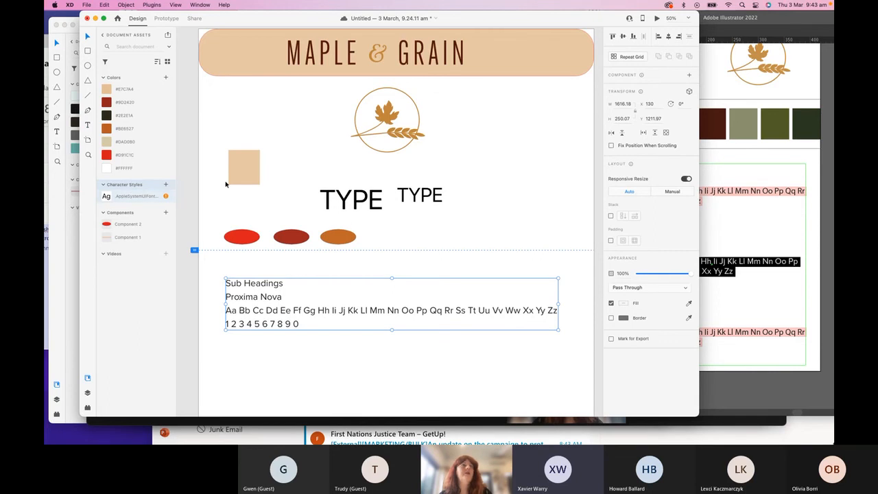
Step: Shift the pasted Sub Headings block to about X 188, Y 1169 and stretch its height to about 381
{"action": "left_click", "coordinate": [302, 327]}
{"action": "left_click", "coordinate": [301, 326]}
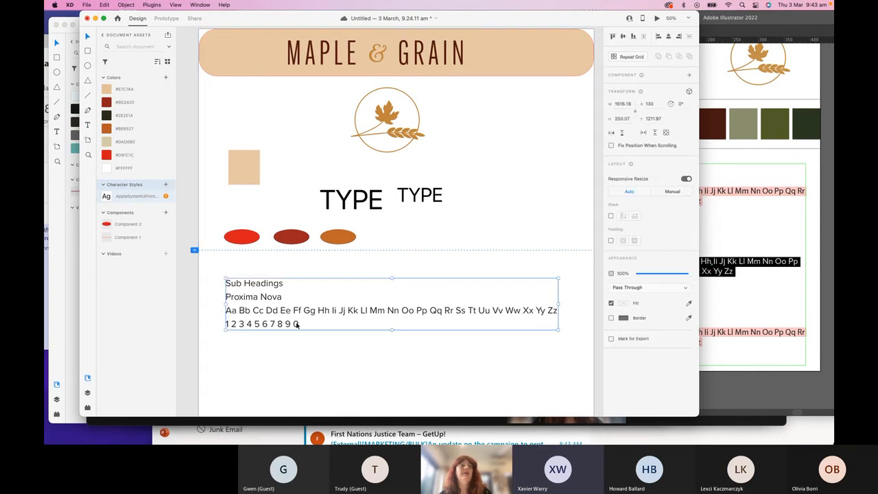
{"action": "mouse_move", "coordinate": [300, 326]}
{"action": "left_mouse_down"}
{"action": "mouse_move", "coordinate": [290, 320]}
{"action": "mouse_move", "coordinate": [312, 317]}
{"action": "left_mouse_up"}
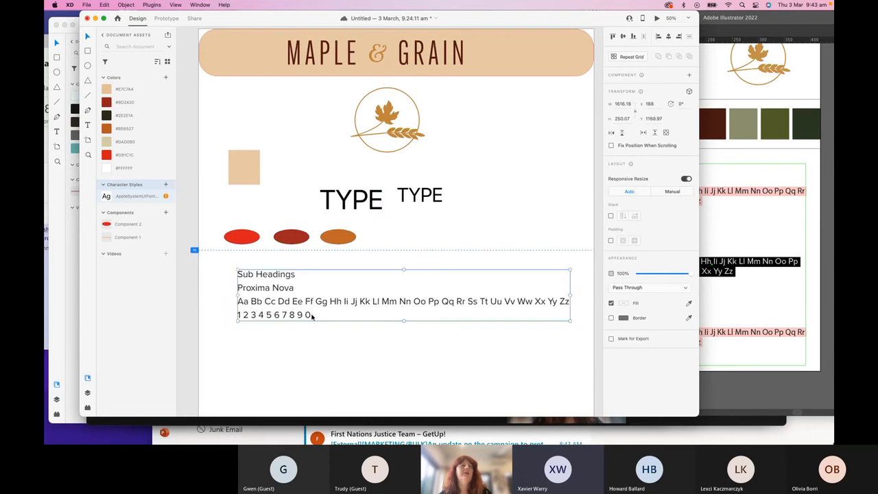
{"action": "key", "text": "Escape"}
{"action": "left_click", "coordinate": [291, 289]}
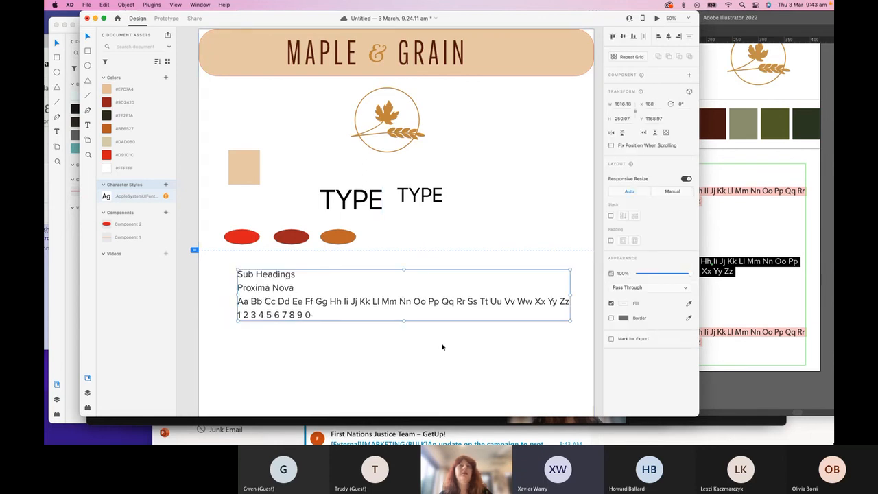
{"action": "left_click_drag", "start_coordinate": [402, 319], "coordinate": [404, 348]}
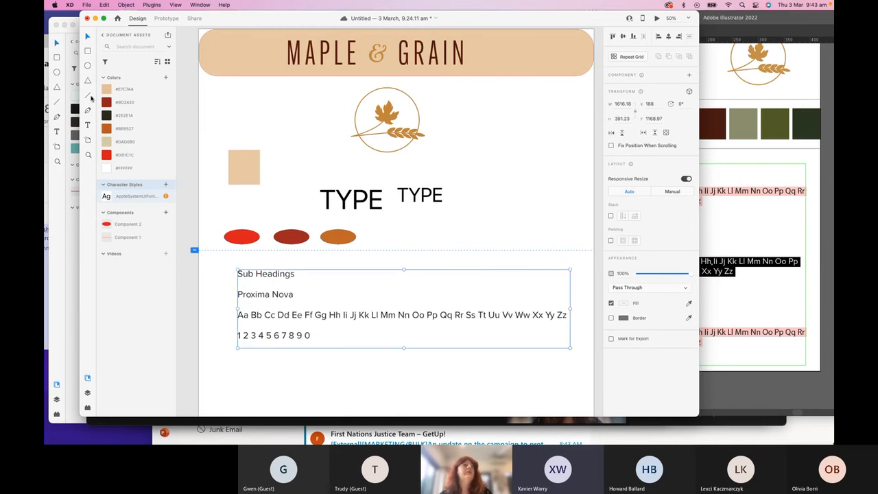
Step: Try to edit the pasted Proxima Nova line with the Text tool, placing a tiny size-11 text right after it
{"action": "left_click", "coordinate": [87, 124]}
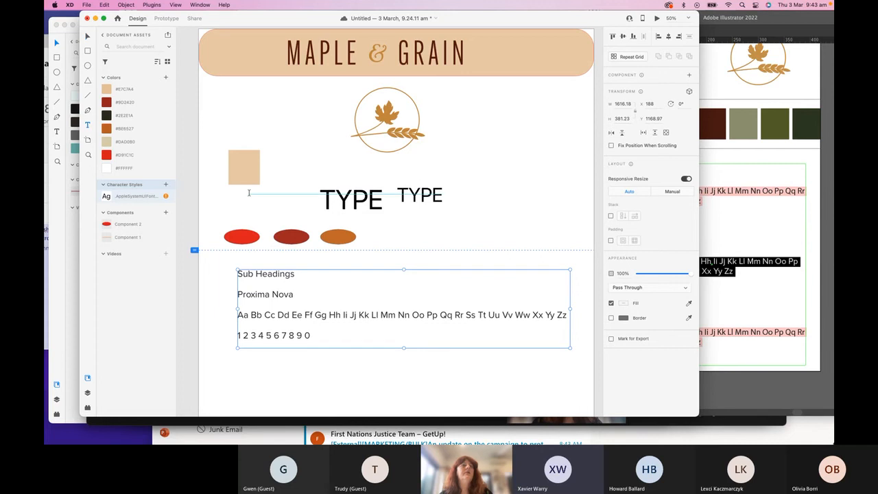
{"action": "left_click", "coordinate": [275, 294]}
{"action": "left_click", "coordinate": [294, 294]}
{"action": "left_click", "coordinate": [295, 296]}
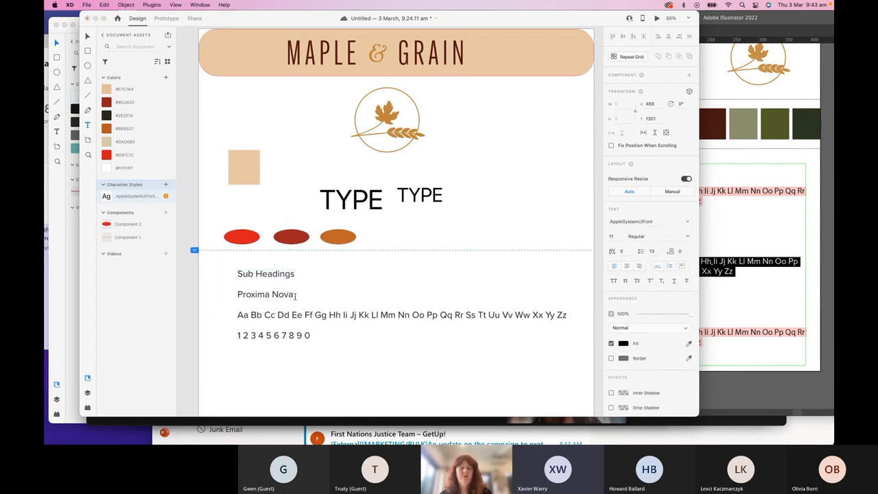
{"action": "left_click", "coordinate": [301, 295]}
{"action": "left_click", "coordinate": [298, 297]}
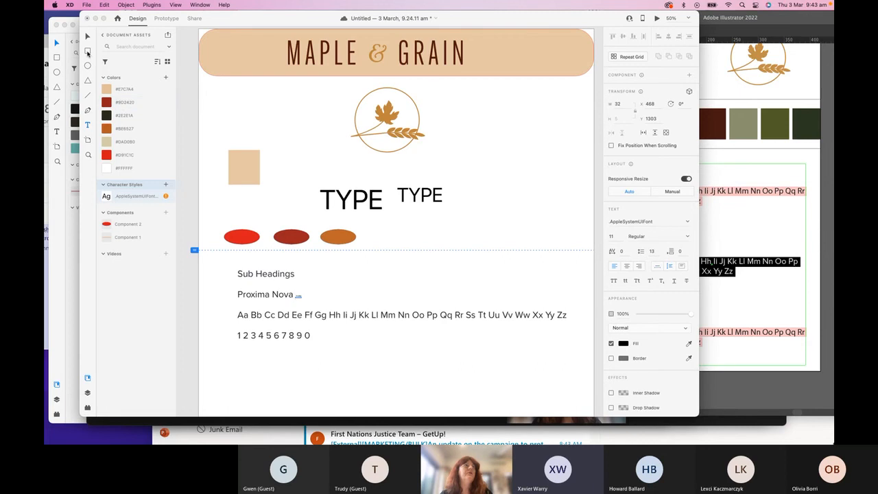
{"action": "left_click", "coordinate": [87, 37]}
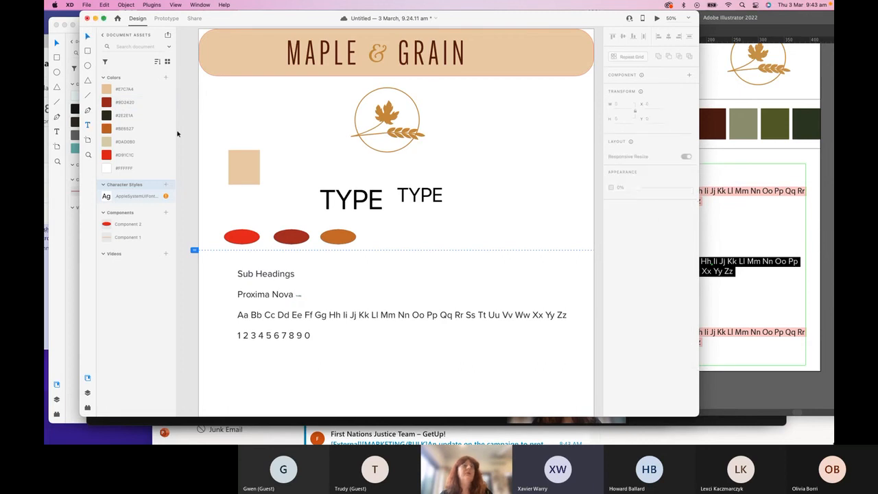
Step: Try the Apple Braille and Arial Hebrew Scholar fonts on the larger TYPE text
{"action": "left_click", "coordinate": [354, 208]}
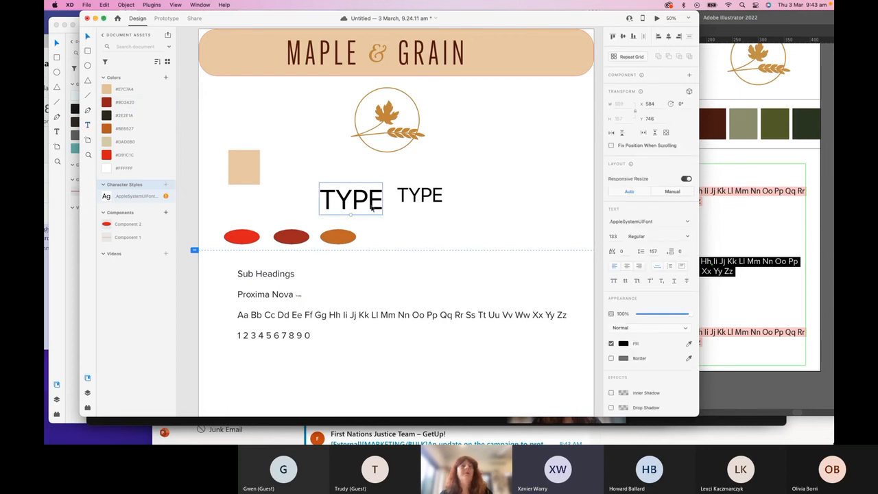
{"action": "double_click", "coordinate": [373, 208]}
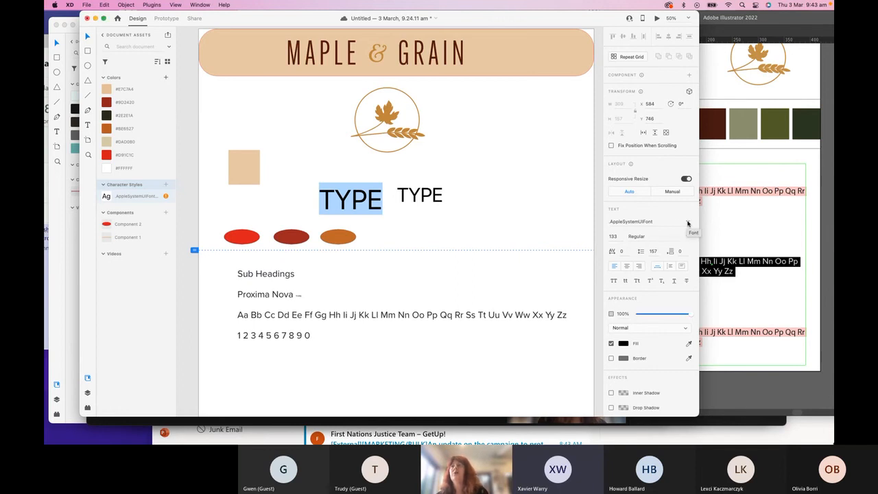
{"action": "left_click", "coordinate": [688, 223]}
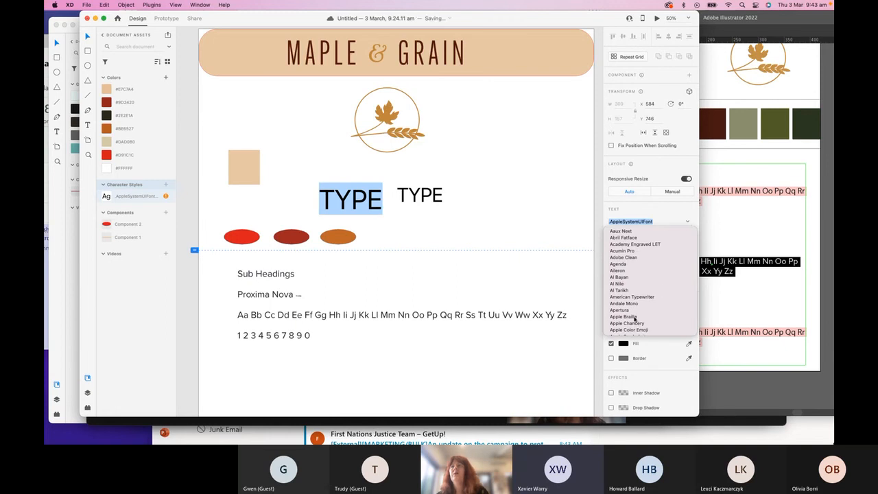
{"action": "left_click", "coordinate": [634, 317]}
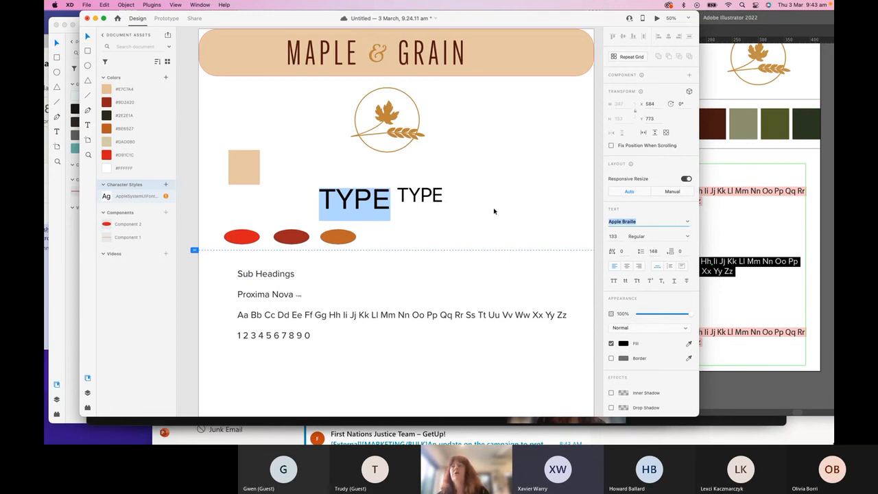
{"action": "left_click", "coordinate": [689, 225]}
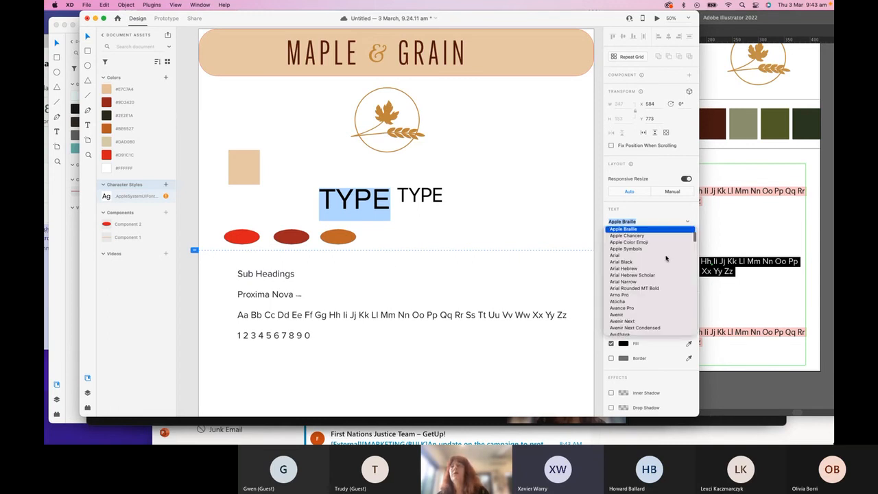
{"action": "left_click", "coordinate": [632, 275]}
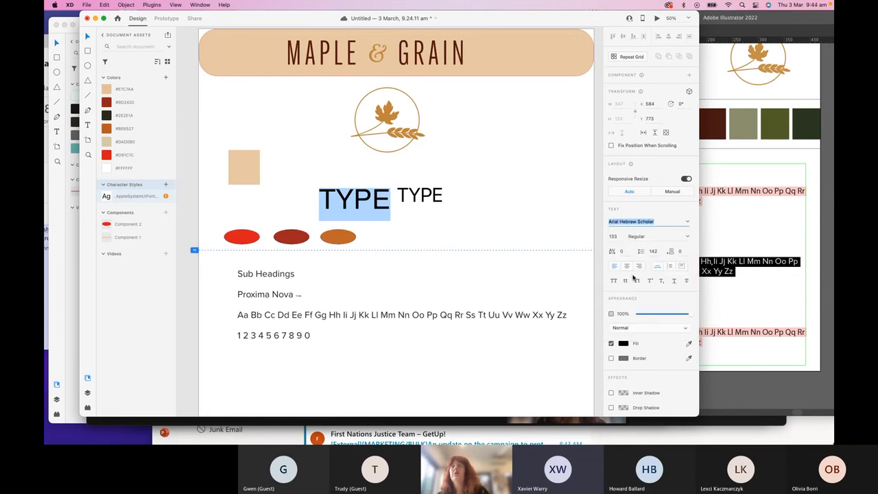
Step: Set the larger TYPE text's font to Baskerville and save its formatting as a new character style
{"action": "left_click", "coordinate": [688, 224]}
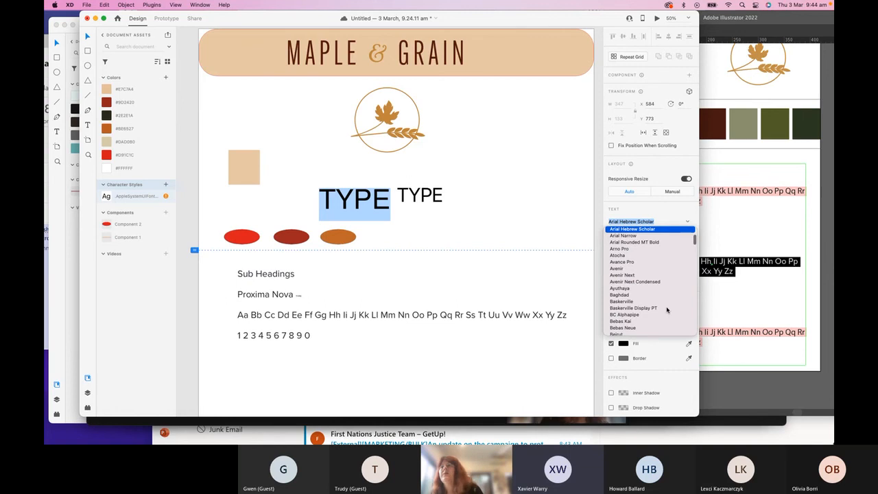
{"action": "left_click", "coordinate": [624, 301]}
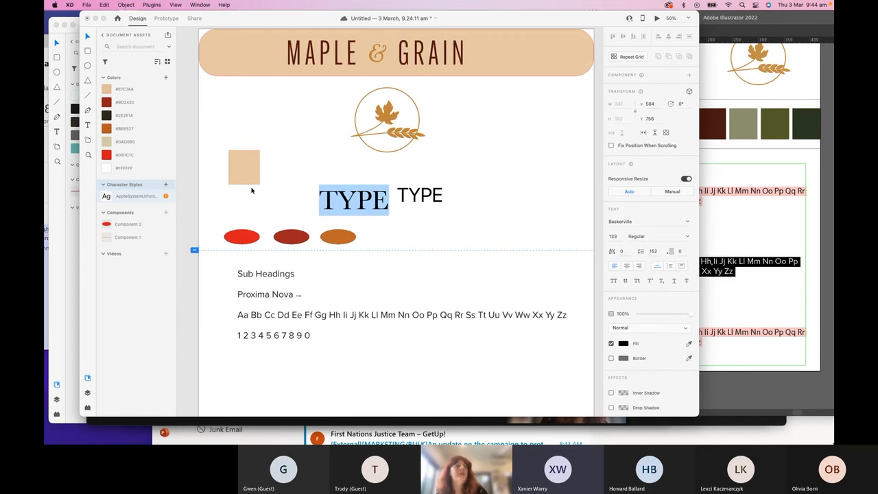
{"action": "left_click", "coordinate": [164, 186]}
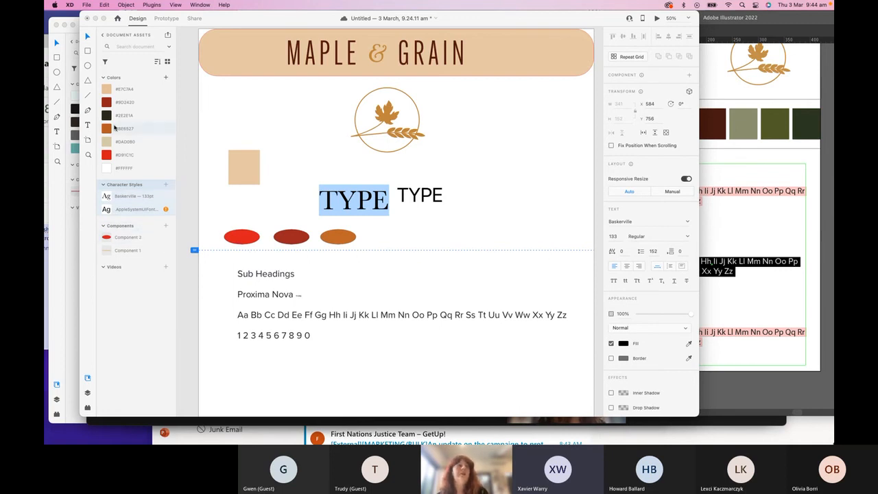
Step: Nudge the pasted Sub Headings block up and left to about X 176 and reduce its height to about 317
{"action": "left_click", "coordinate": [245, 335]}
{"action": "mouse_move", "coordinate": [251, 336]}
{"action": "left_mouse_down"}
{"action": "mouse_move", "coordinate": [241, 334]}
{"action": "mouse_move", "coordinate": [258, 354]}
{"action": "mouse_move", "coordinate": [250, 335]}
{"action": "left_mouse_up"}
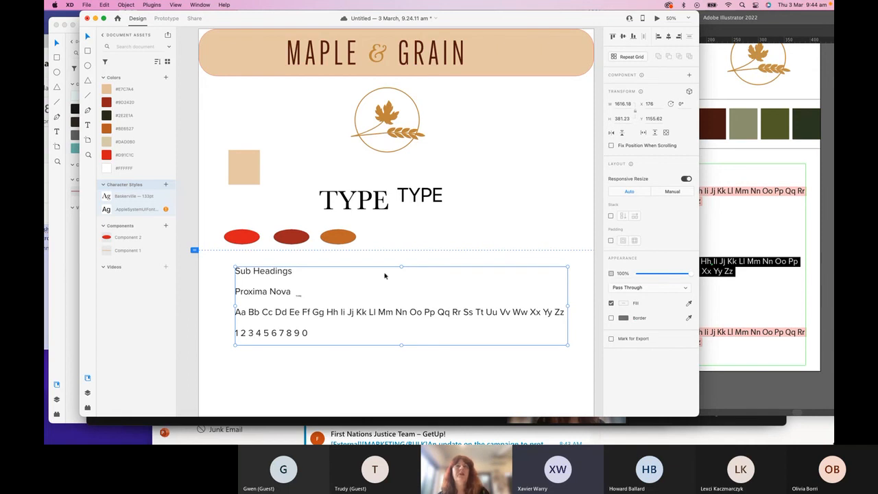
{"action": "left_click_drag", "start_coordinate": [402, 266], "coordinate": [427, 260]}
{"action": "mouse_move", "coordinate": [376, 278]}
{"action": "left_mouse_down"}
{"action": "mouse_move", "coordinate": [363, 284]}
{"action": "mouse_move", "coordinate": [425, 277]}
{"action": "mouse_move", "coordinate": [382, 277]}
{"action": "mouse_move", "coordinate": [394, 270]}
{"action": "mouse_move", "coordinate": [380, 282]}
{"action": "left_mouse_up"}
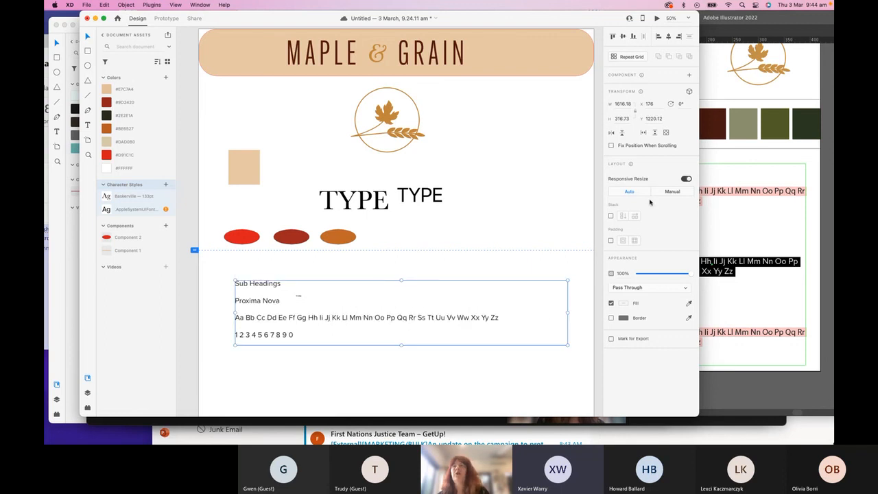
Step: Turn off Responsive Resize for the Sub Headings block and resize it to about 1615 by 285
{"action": "left_click", "coordinate": [686, 180]}
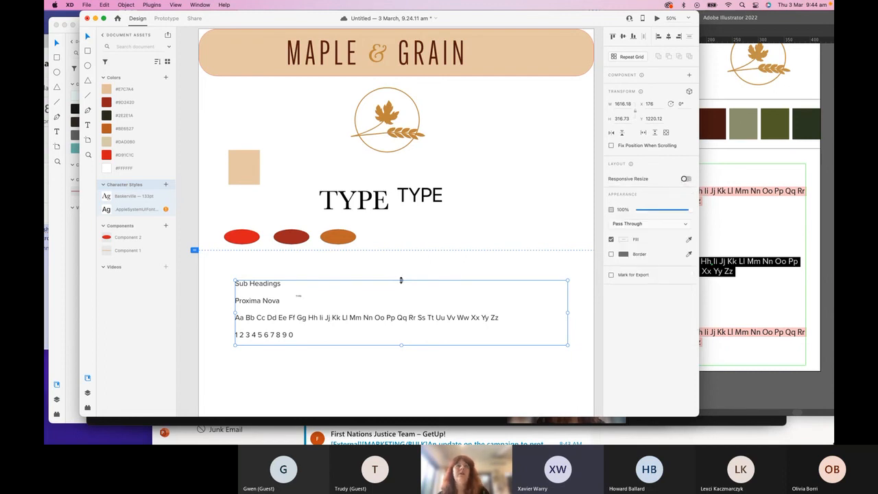
{"action": "mouse_move", "coordinate": [401, 280]}
{"action": "left_mouse_down"}
{"action": "mouse_move", "coordinate": [400, 263]}
{"action": "mouse_move", "coordinate": [398, 274]}
{"action": "left_mouse_up"}
{"action": "mouse_move", "coordinate": [569, 275]}
{"action": "left_mouse_down"}
{"action": "mouse_move", "coordinate": [500, 306]}
{"action": "mouse_move", "coordinate": [567, 290]}
{"action": "mouse_move", "coordinate": [474, 316]}
{"action": "mouse_move", "coordinate": [557, 280]}
{"action": "mouse_move", "coordinate": [525, 288]}
{"action": "mouse_move", "coordinate": [582, 282]}
{"action": "mouse_move", "coordinate": [481, 297]}
{"action": "mouse_move", "coordinate": [581, 284]}
{"action": "mouse_move", "coordinate": [514, 300]}
{"action": "mouse_move", "coordinate": [564, 290]}
{"action": "left_mouse_up"}
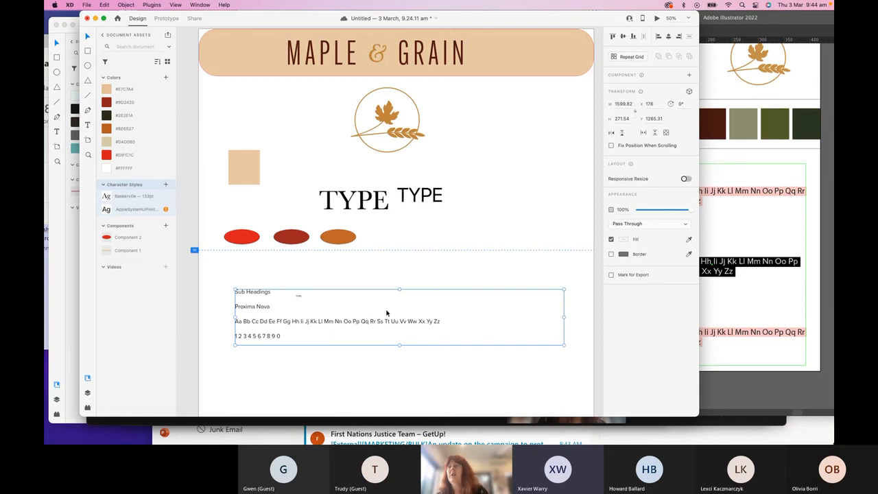
{"action": "left_click_drag", "start_coordinate": [564, 290], "coordinate": [567, 287]}
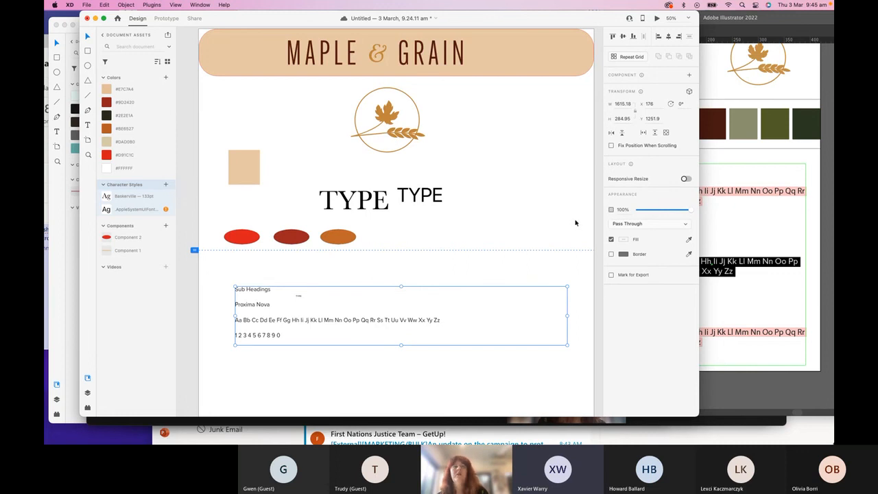
Step: Delete the pasted Sub Headings text block from the artboard
{"action": "left_click", "coordinate": [455, 304]}
{"action": "left_click", "coordinate": [254, 289]}
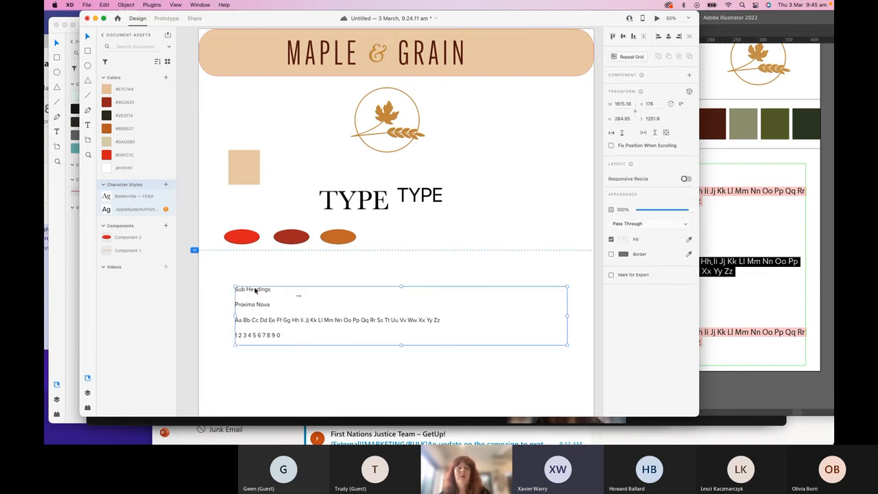
{"action": "key", "text": "Delete"}
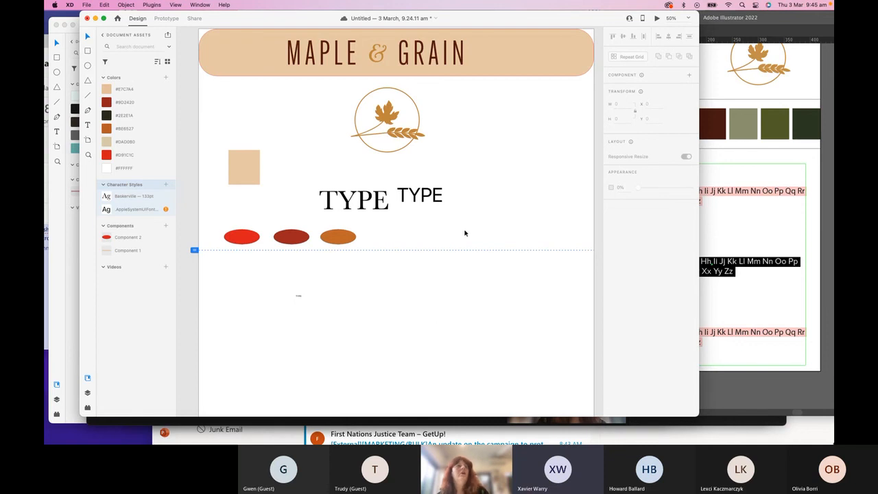
Step: Move the Baskerville TYPE text left to about X 449, Y 727, enlarge it to font size 141 and select its characters
{"action": "left_click", "coordinate": [343, 197]}
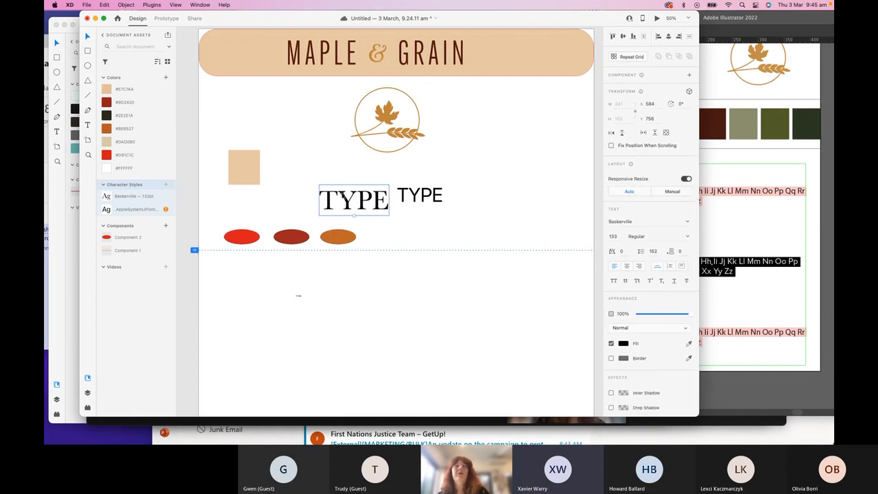
{"action": "left_click_drag", "start_coordinate": [366, 201], "coordinate": [328, 210]}
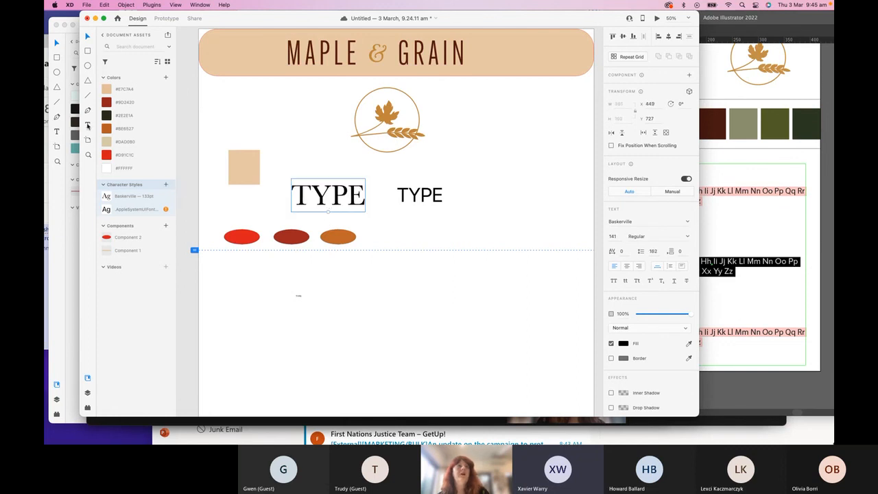
{"action": "left_click_drag", "start_coordinate": [363, 201], "coordinate": [344, 205]}
{"action": "double_click", "coordinate": [353, 197]}
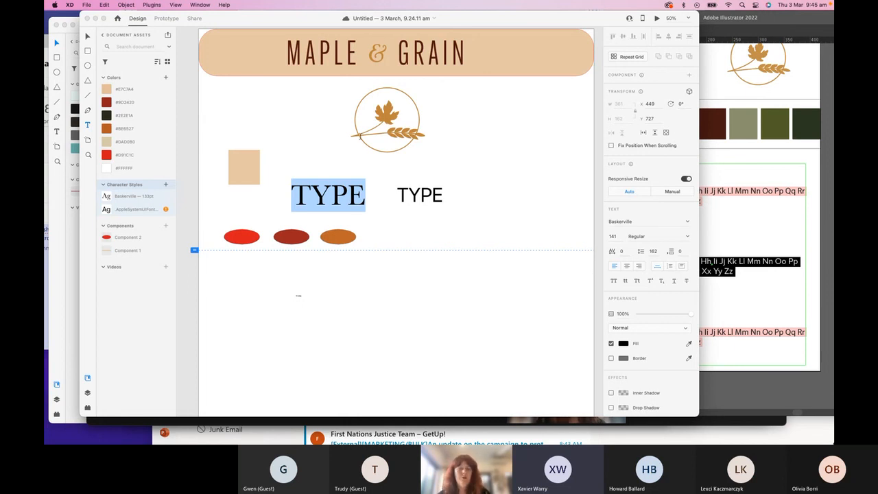
Step: Move the Home artboard up and left to about X -3825, Y -3558
{"action": "key", "text": "Escape"}
{"action": "key", "text": "super+minus"}
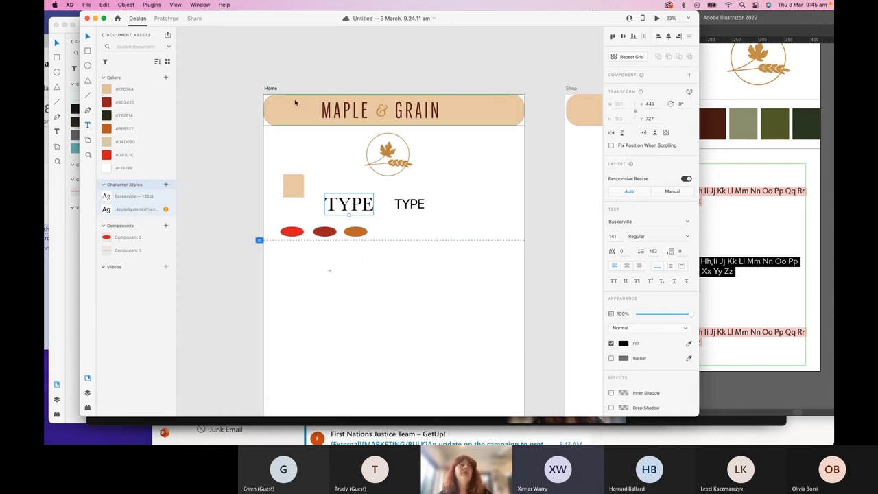
{"action": "left_click", "coordinate": [271, 90]}
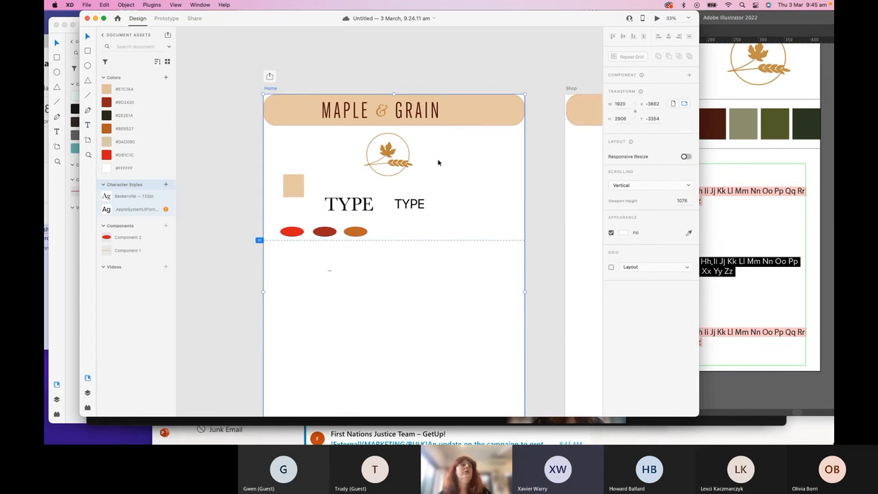
{"action": "left_click", "coordinate": [314, 127]}
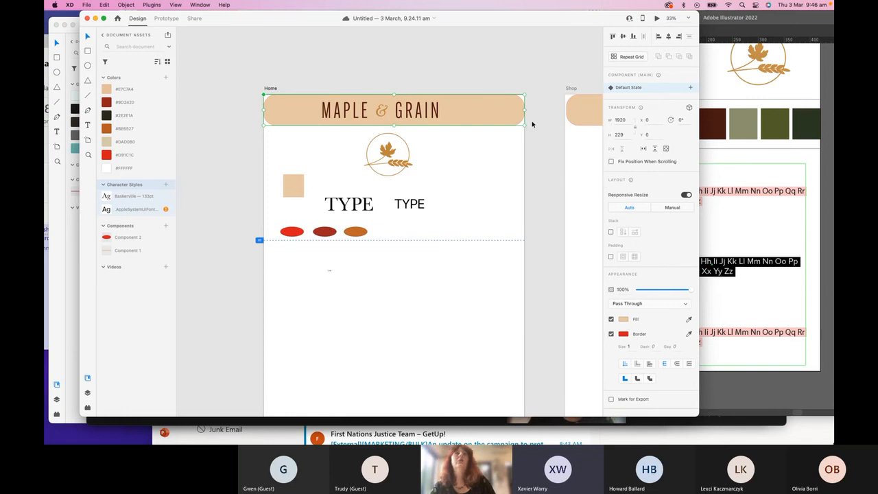
{"action": "left_click", "coordinate": [507, 151]}
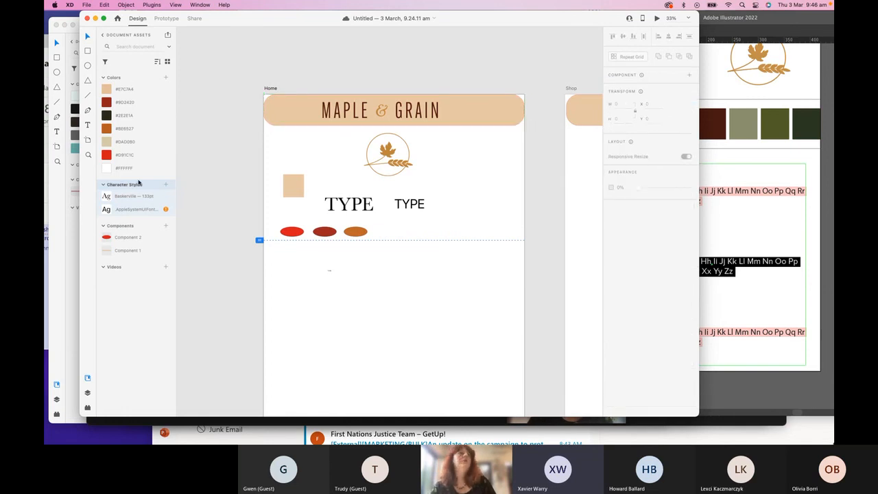
{"action": "left_click", "coordinate": [87, 51]}
{"action": "left_click", "coordinate": [271, 89]}
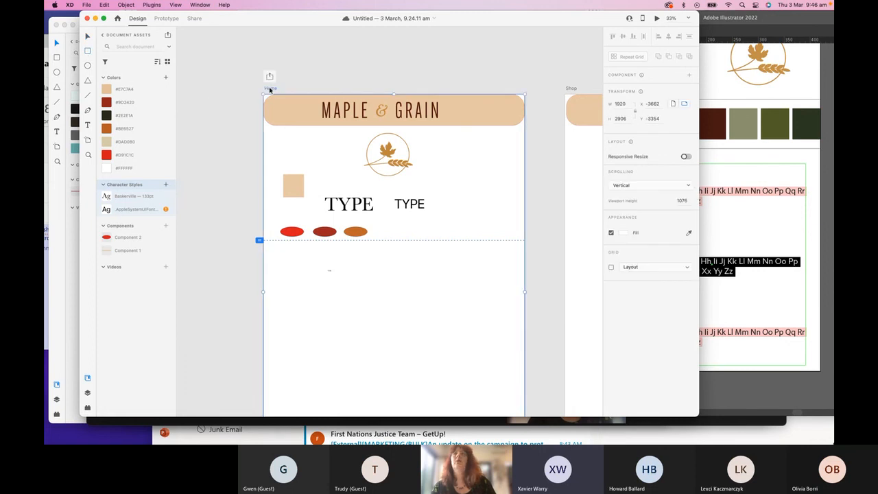
{"action": "left_click_drag", "start_coordinate": [270, 89], "coordinate": [247, 62]}
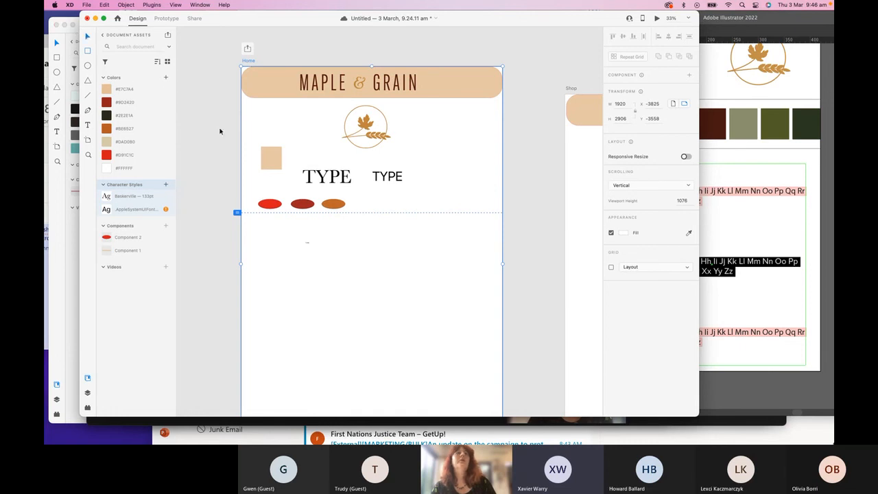
Step: Move the circular leaf logo to about X 693, Y 296 and draw an ellipse about 465 by 411 at X 1296, Y 502
{"action": "left_click", "coordinate": [305, 119]}
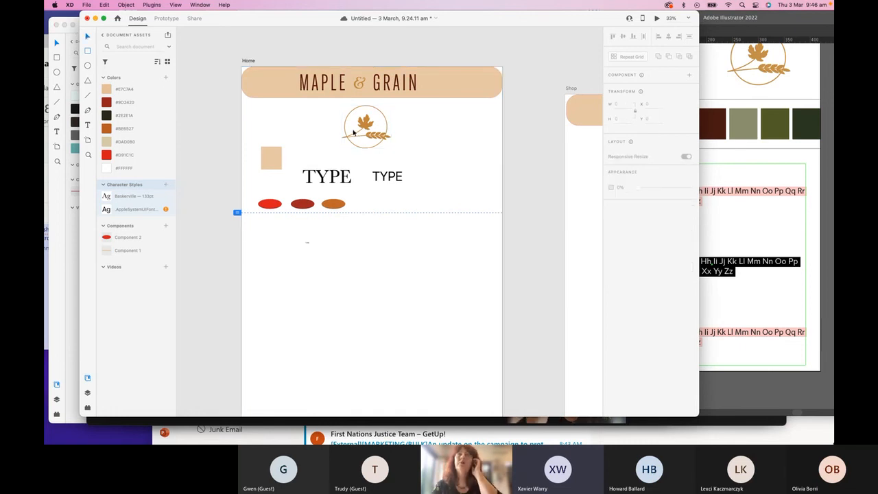
{"action": "left_click_drag", "start_coordinate": [354, 132], "coordinate": [357, 127]}
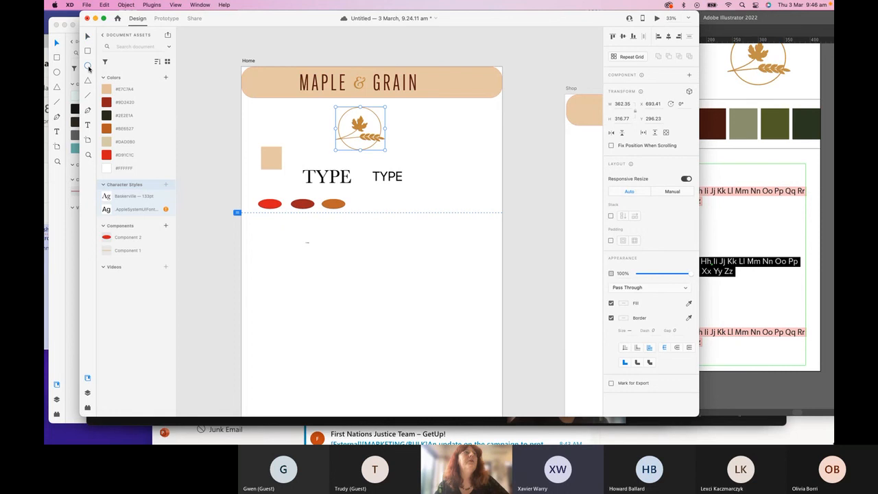
{"action": "left_click", "coordinate": [87, 67]}
{"action": "left_click_drag", "start_coordinate": [416, 135], "coordinate": [480, 191]}
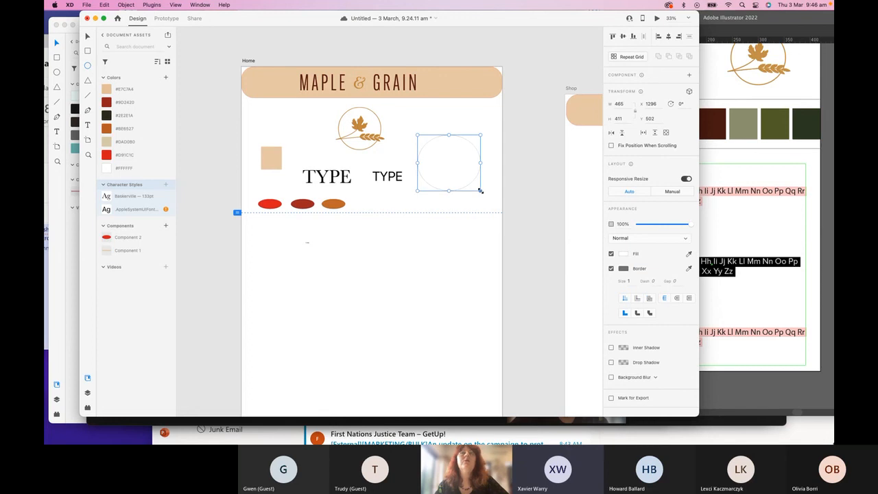
Step: Switch to Finder and open the CUADIG304 folder inside Documents, 2022 Sem 1 Diploma finishing, 22WEB DESIGN
{"action": "left_click_drag", "start_coordinate": [232, 22], "coordinate": [260, 27]}
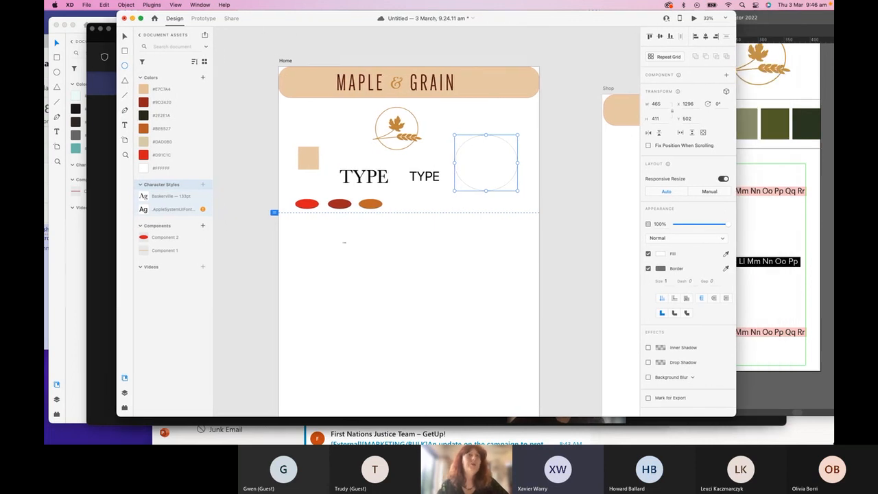
{"action": "left_click", "coordinate": [183, 431]}
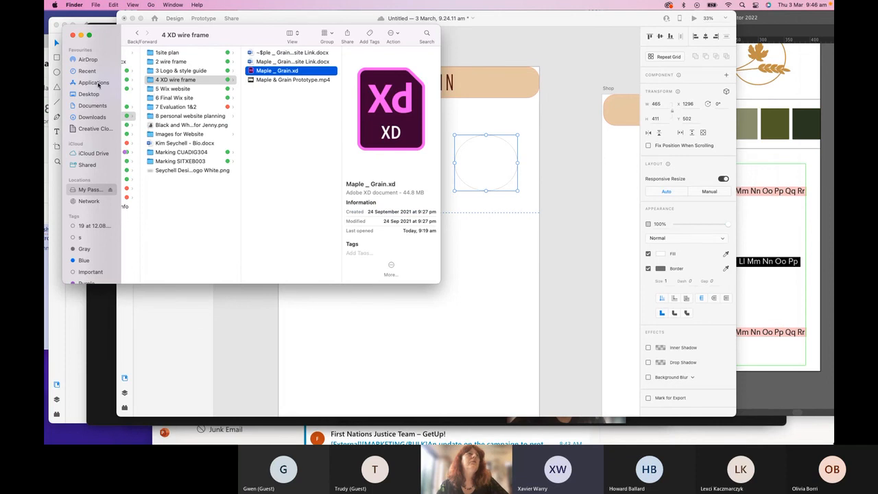
{"action": "left_click", "coordinate": [91, 107]}
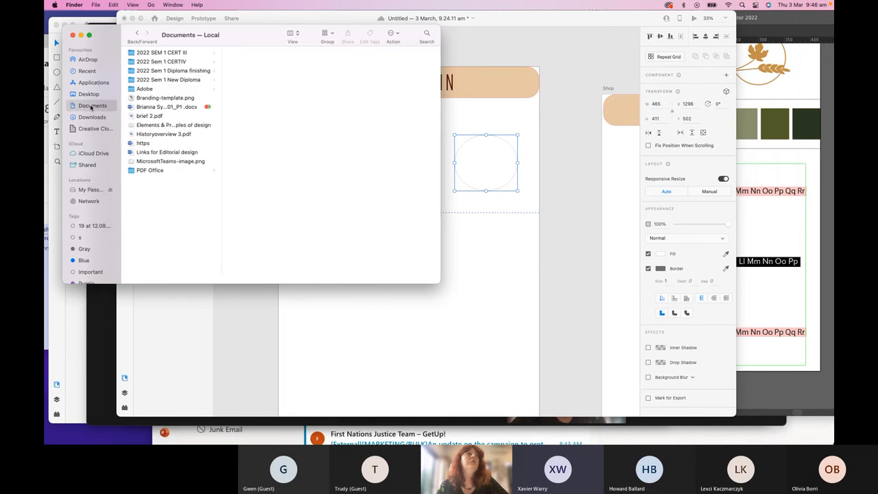
{"action": "left_click", "coordinate": [147, 71]}
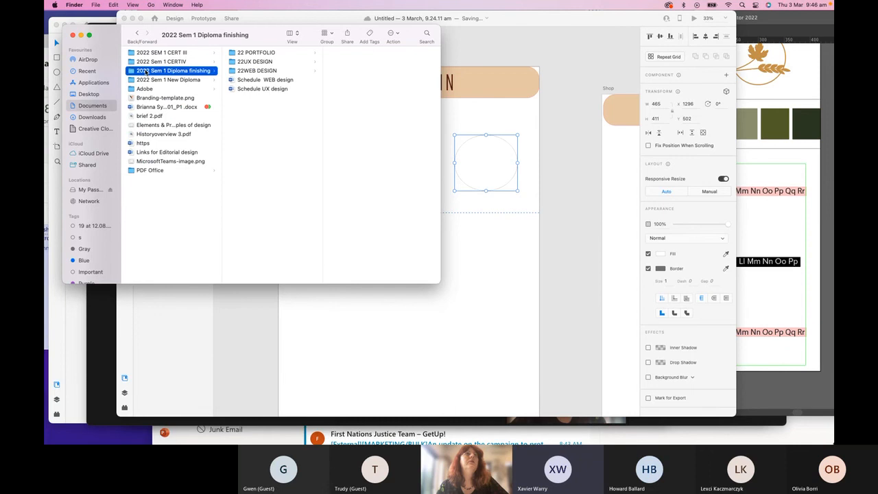
{"action": "left_click", "coordinate": [238, 71]}
{"action": "left_click", "coordinate": [341, 53]}
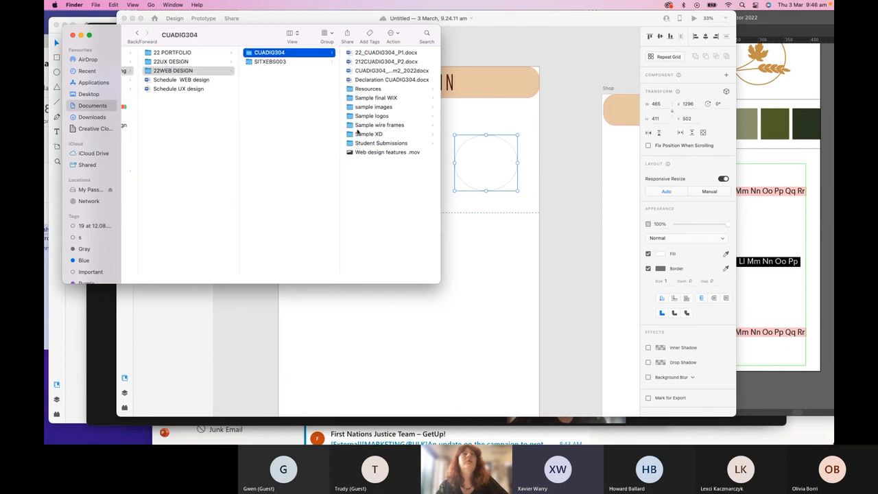
Step: Fill the empty ellipse on the Home artboard with _orange-girl.jpg from the WEB IMAGES folder in sample images
{"action": "left_click", "coordinate": [360, 106]}
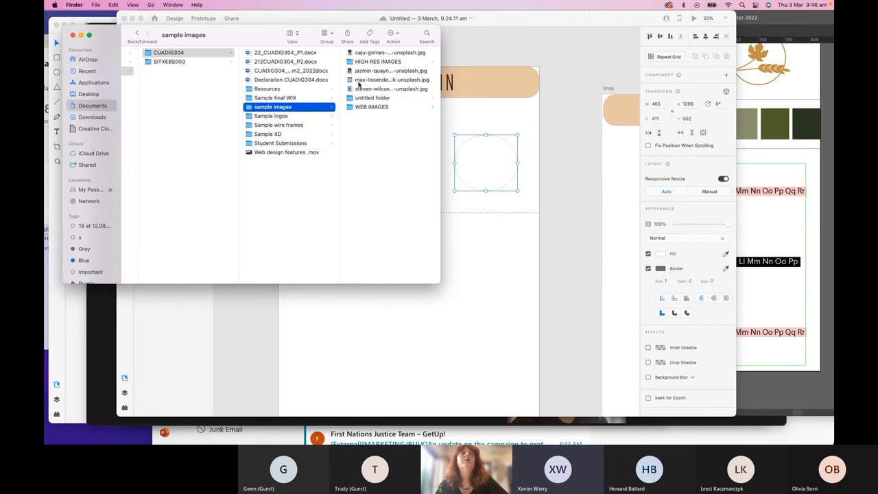
{"action": "left_click", "coordinate": [359, 53]}
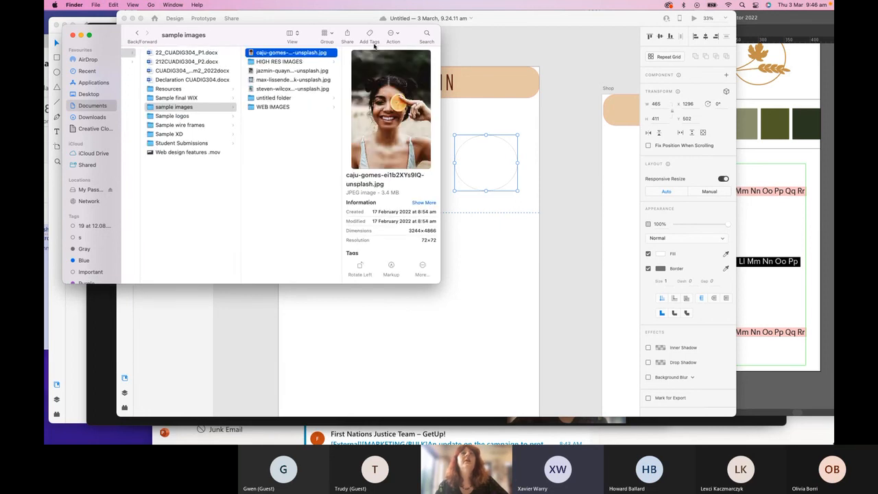
{"action": "left_click", "coordinate": [276, 108]}
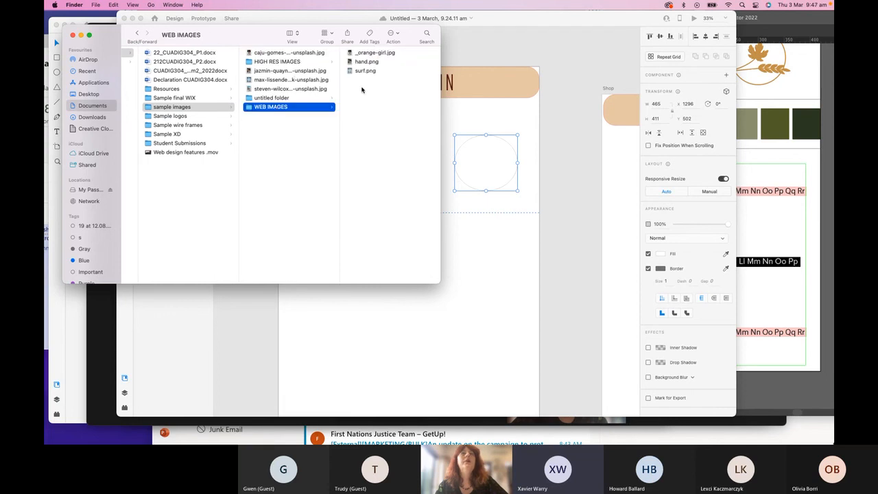
{"action": "left_click", "coordinate": [365, 54]}
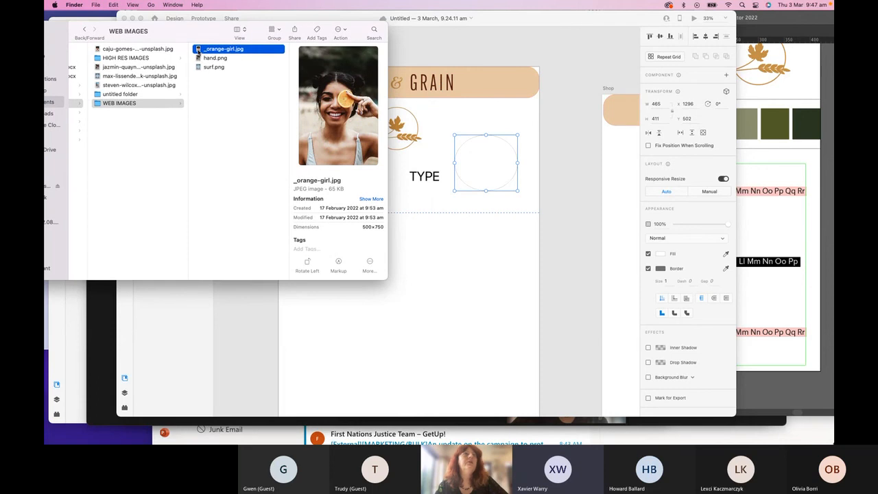
{"action": "left_click_drag", "start_coordinate": [198, 51], "coordinate": [478, 160]}
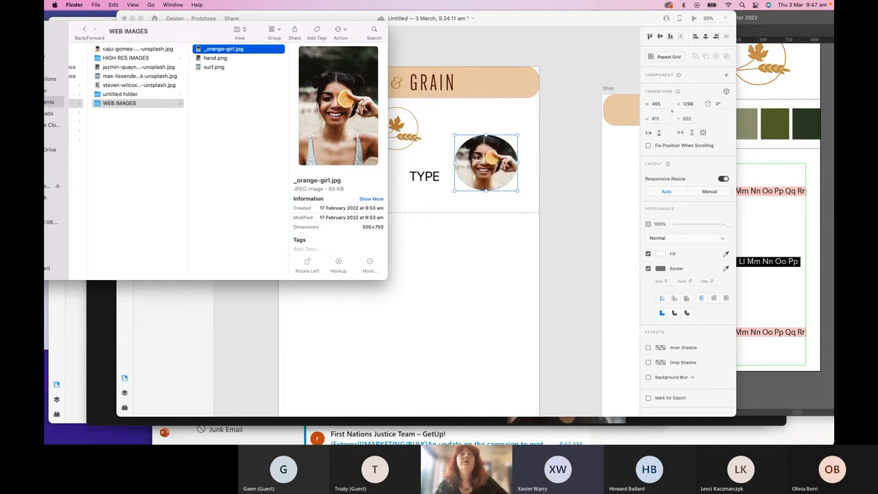
Step: Place surf.png directly on the lower Home artboard, enlarge it to about 842 by 1052, and delete it
{"action": "left_click", "coordinate": [202, 59]}
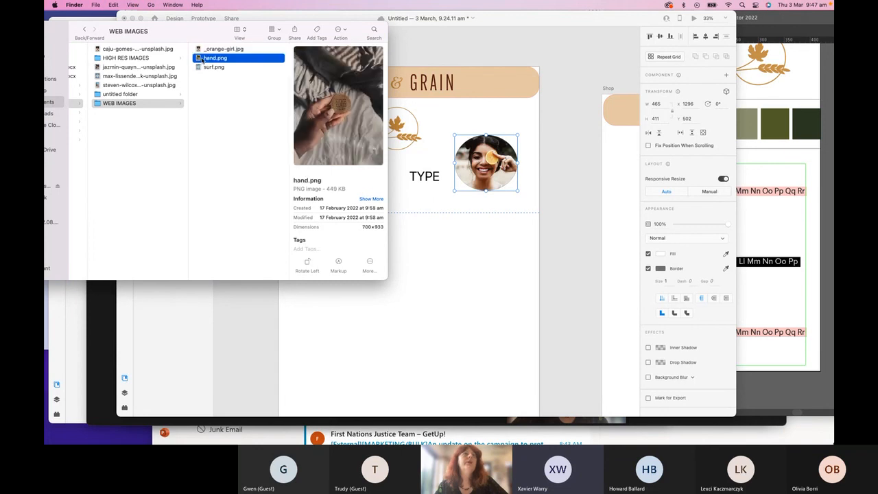
{"action": "left_click", "coordinate": [198, 68]}
{"action": "left_click_drag", "start_coordinate": [199, 68], "coordinate": [458, 289]}
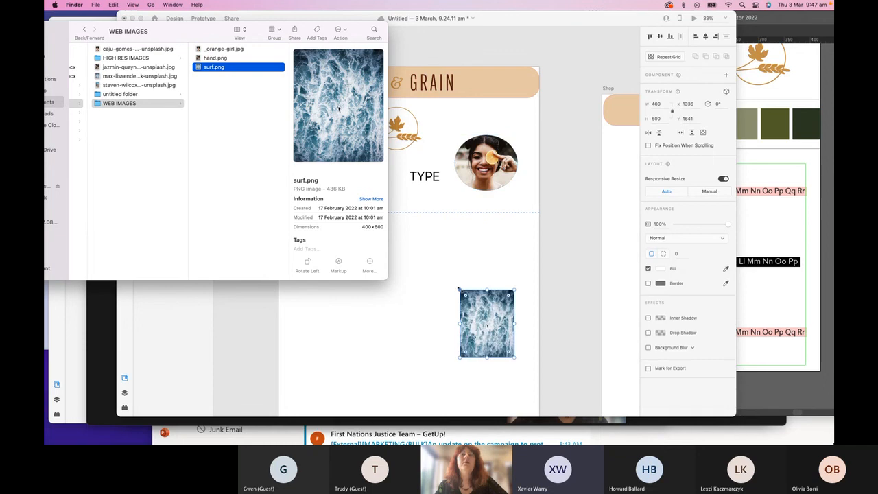
{"action": "left_click", "coordinate": [460, 290]}
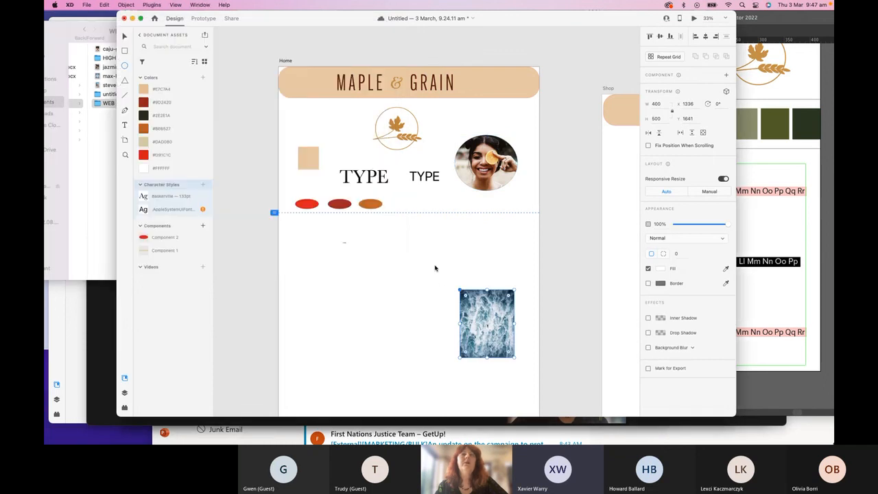
{"action": "left_click_drag", "start_coordinate": [459, 289], "coordinate": [328, 215]}
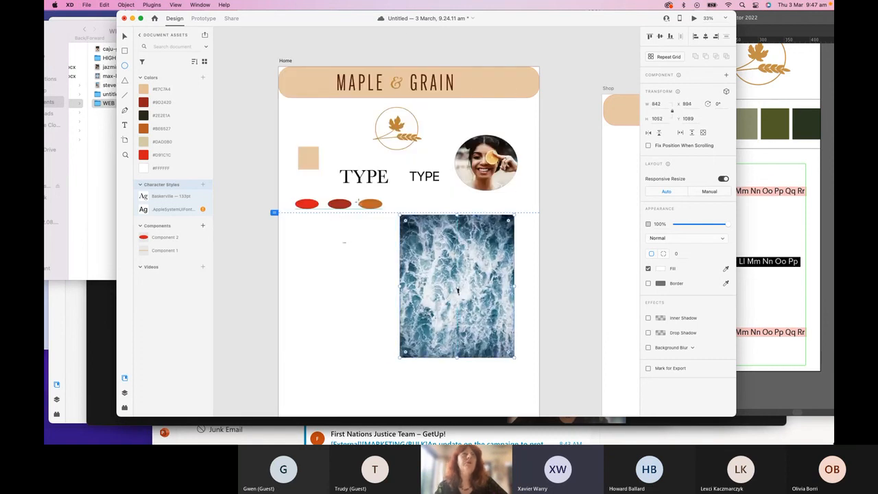
{"action": "key", "text": "Delete"}
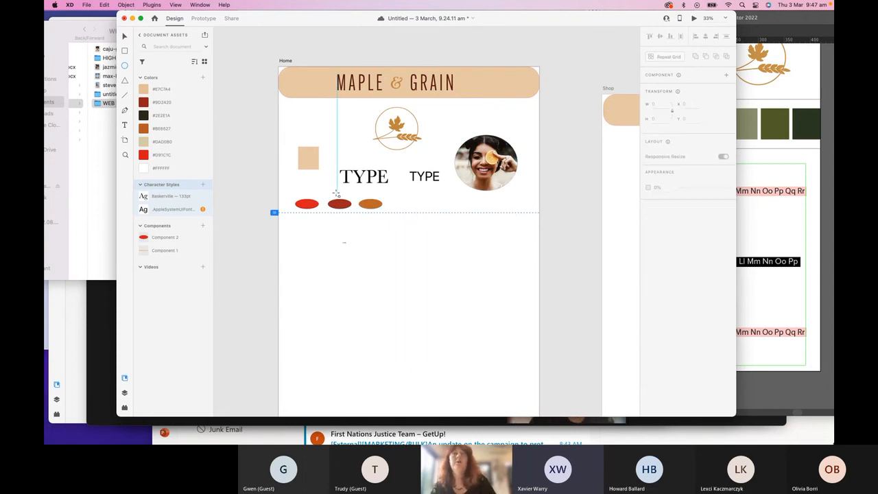
Step: Move the design window aside, switch to the Microsoft Teams meeting and open its additional meeting actions
{"action": "left_click_drag", "start_coordinate": [523, 22], "coordinate": [419, 27]}
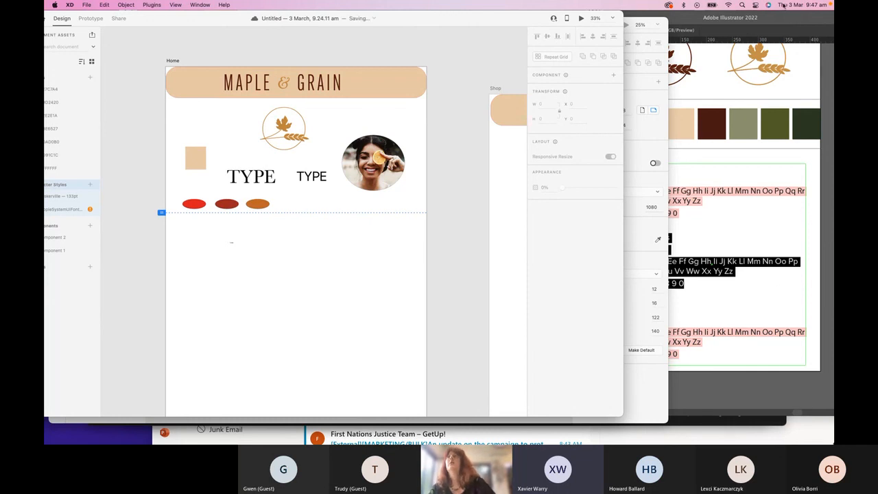
{"action": "left_click", "coordinate": [800, 17]}
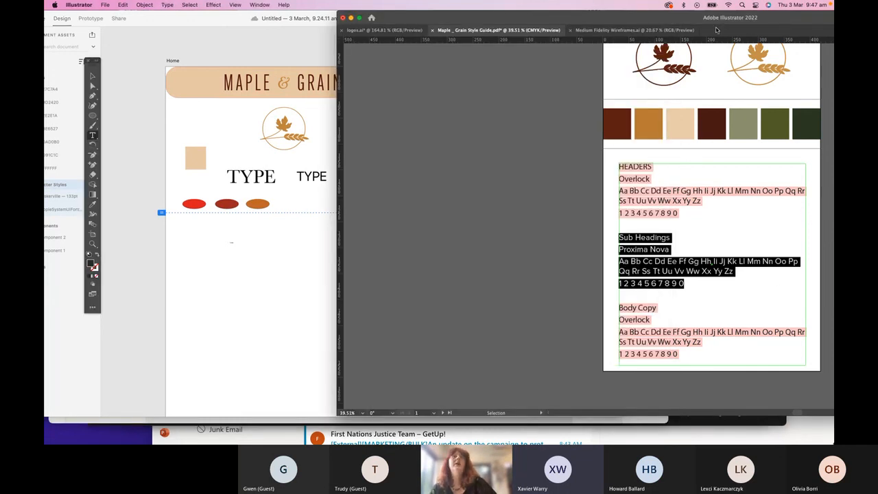
{"action": "left_click", "coordinate": [226, 39]}
{"action": "left_click_drag", "start_coordinate": [237, 27], "coordinate": [268, 79]}
{"action": "left_click", "coordinate": [408, 19]}
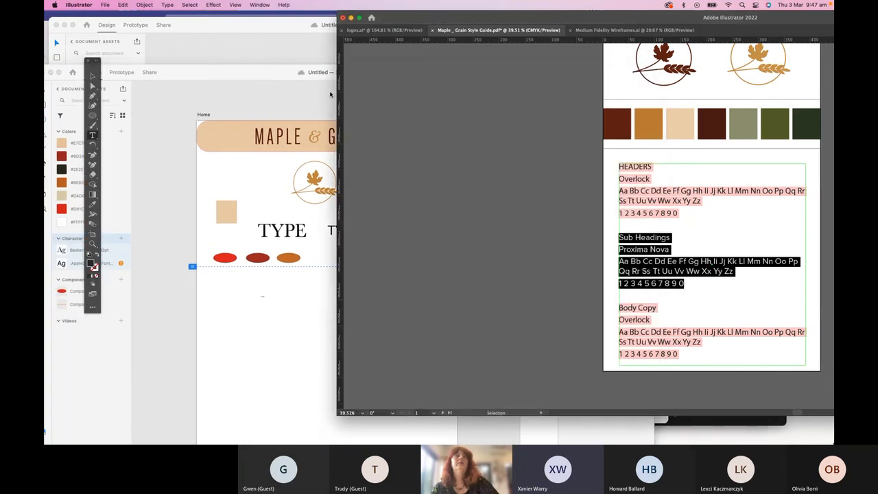
{"action": "left_click", "coordinate": [263, 15]}
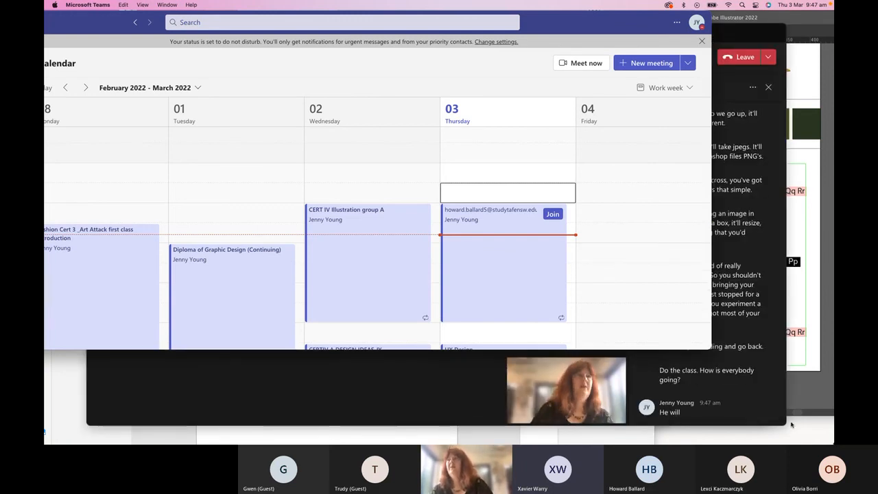
{"action": "left_click", "coordinate": [774, 391]}
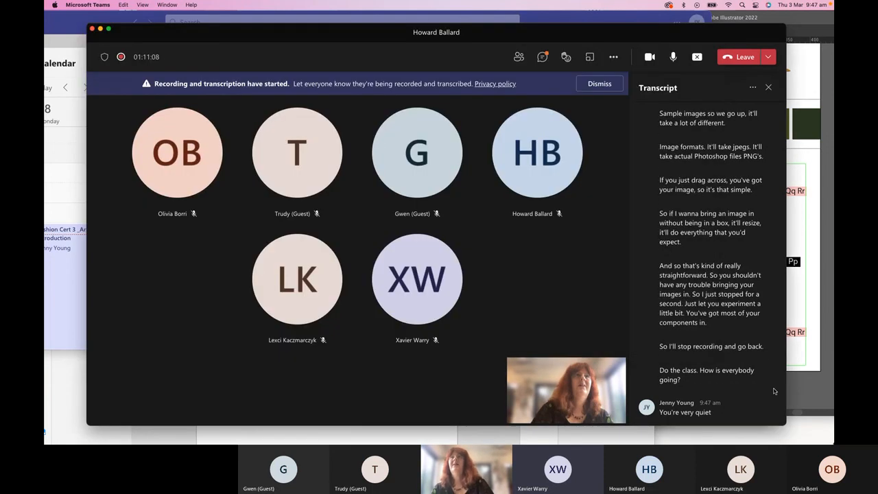
{"action": "left_click", "coordinate": [616, 59]}
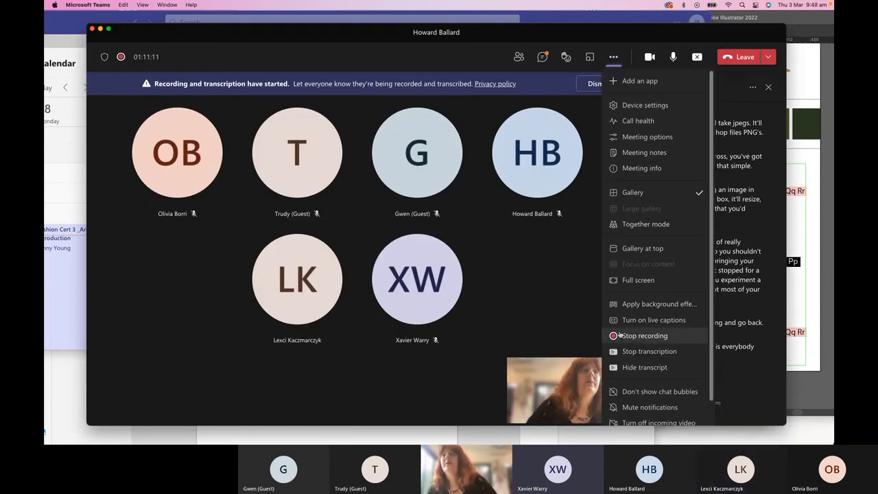